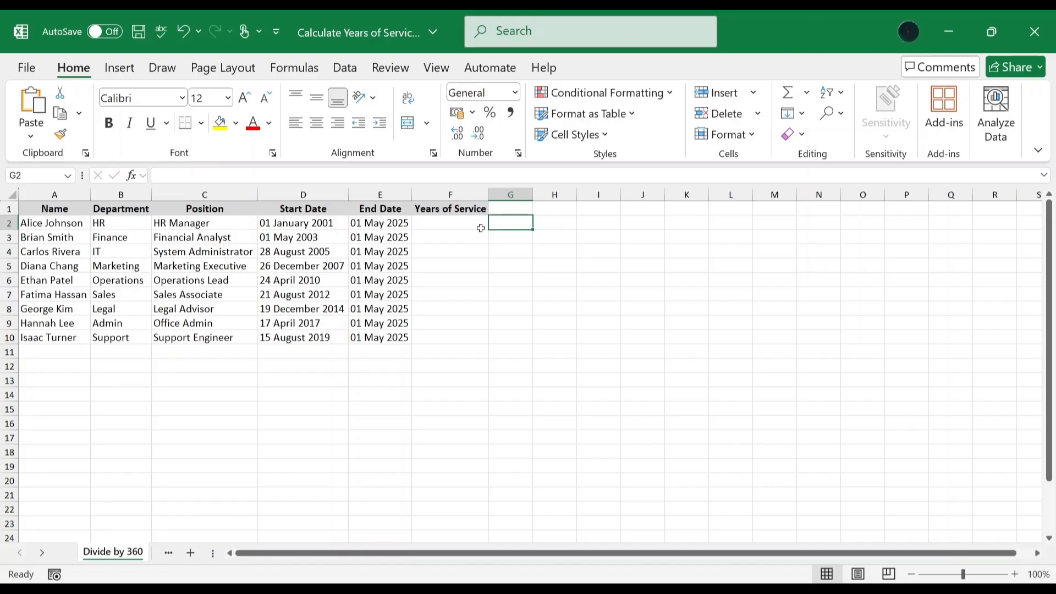
- Enter the formula =(E2-D2)/365 in cell F2 under Years of Service
click(461, 224)
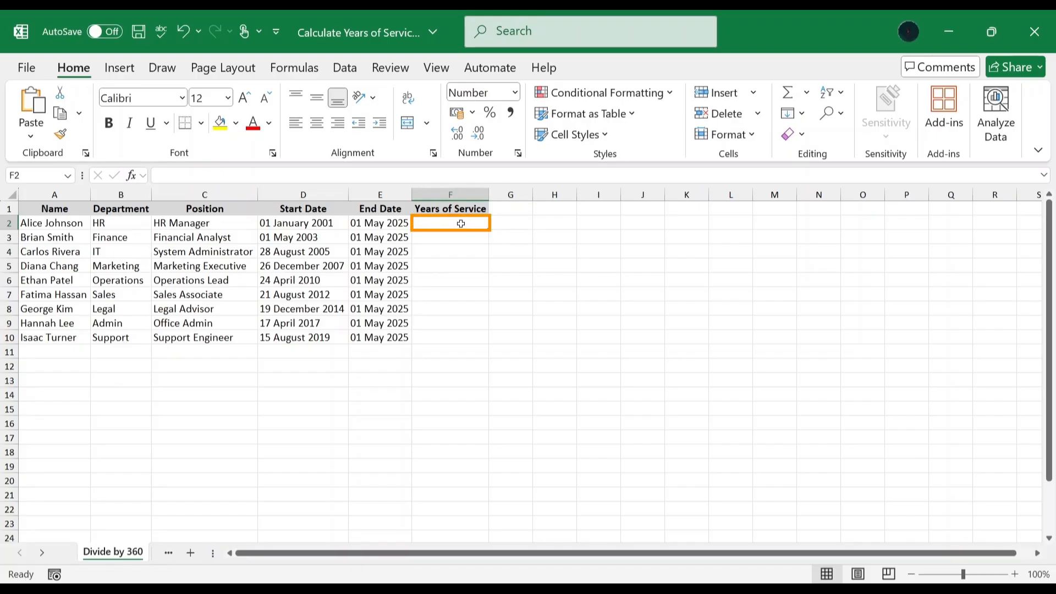
text(=)
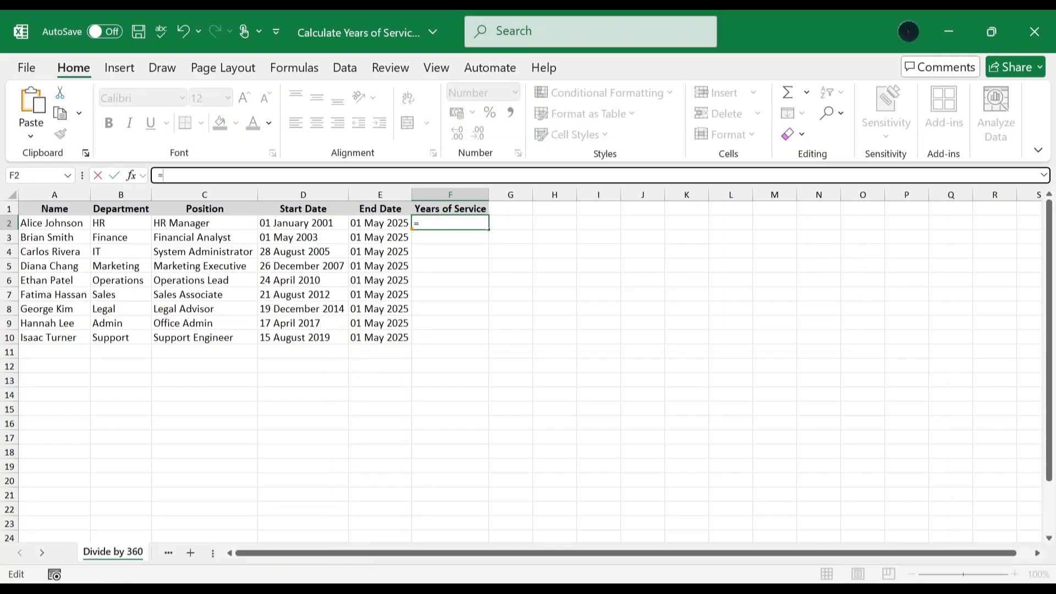
text(()
click(383, 226)
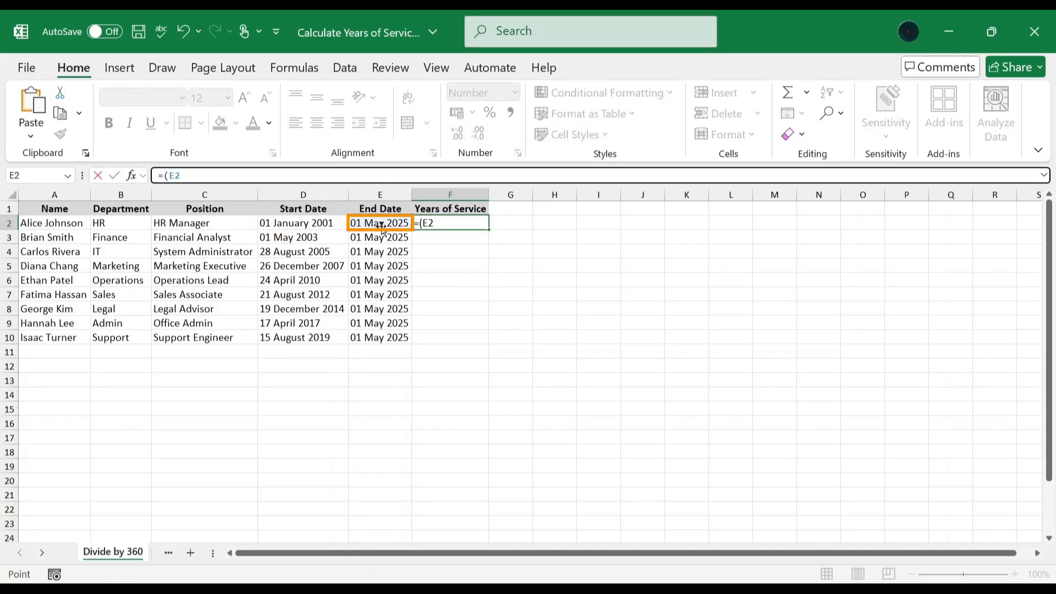
text(-)
click(324, 221)
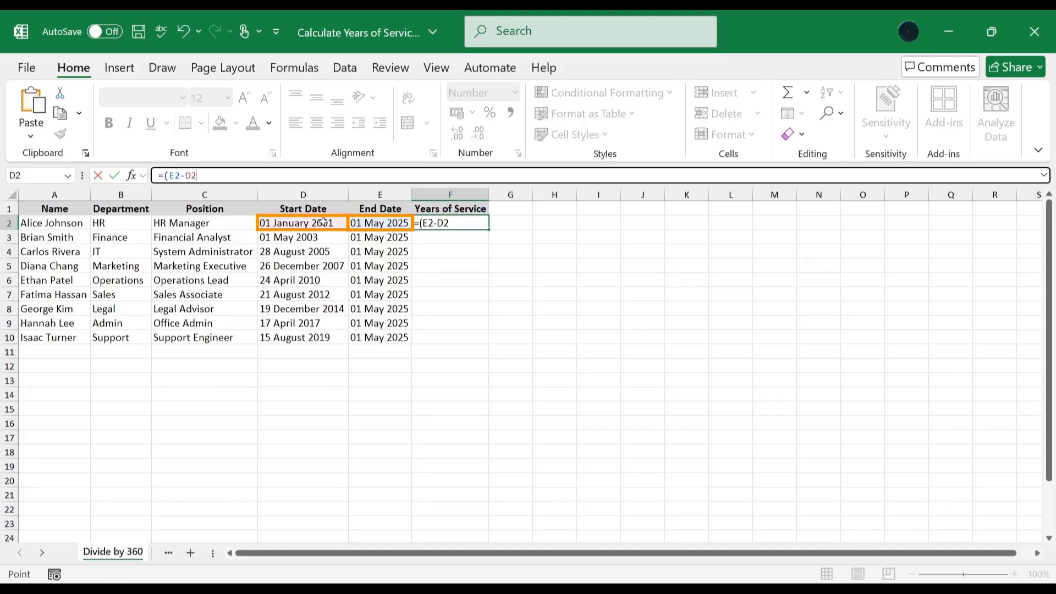
text())
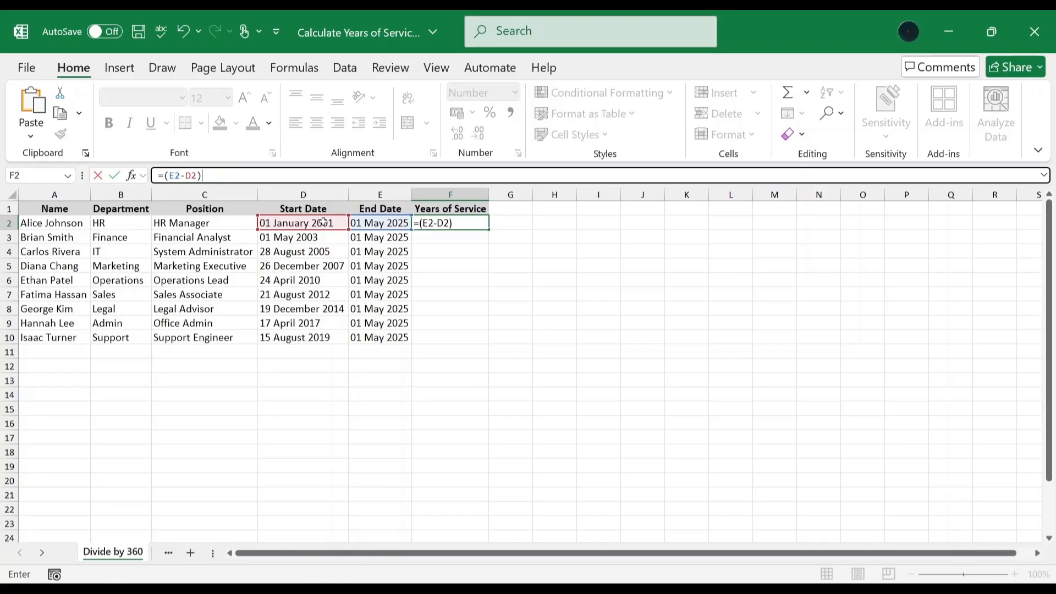
text(/365)
key(Return)
- Fill the Years of Service formula from F2 down to F10
click(446, 226)
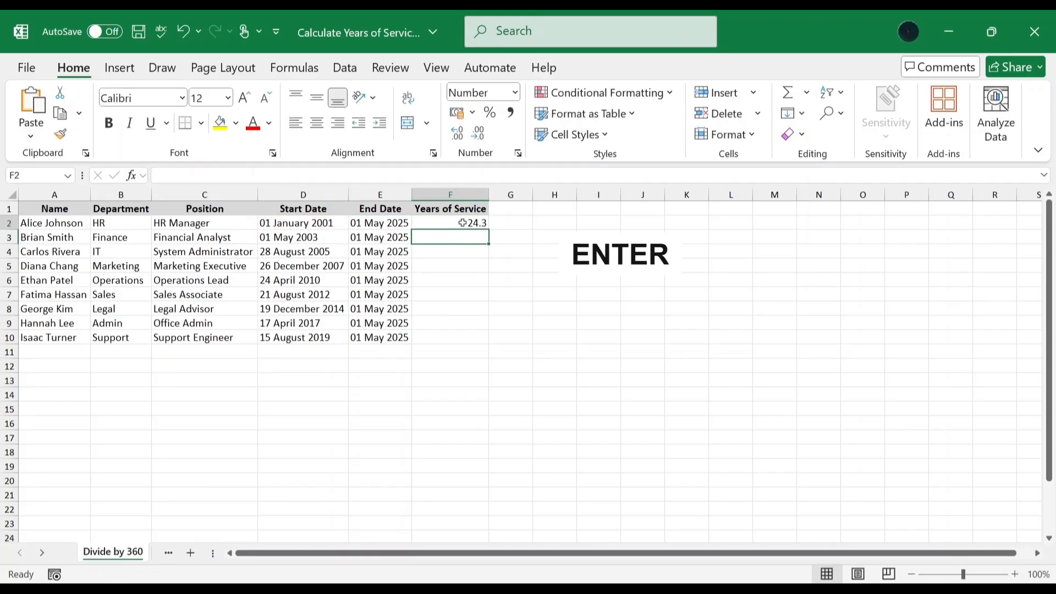
drag(488, 230, 502, 345)
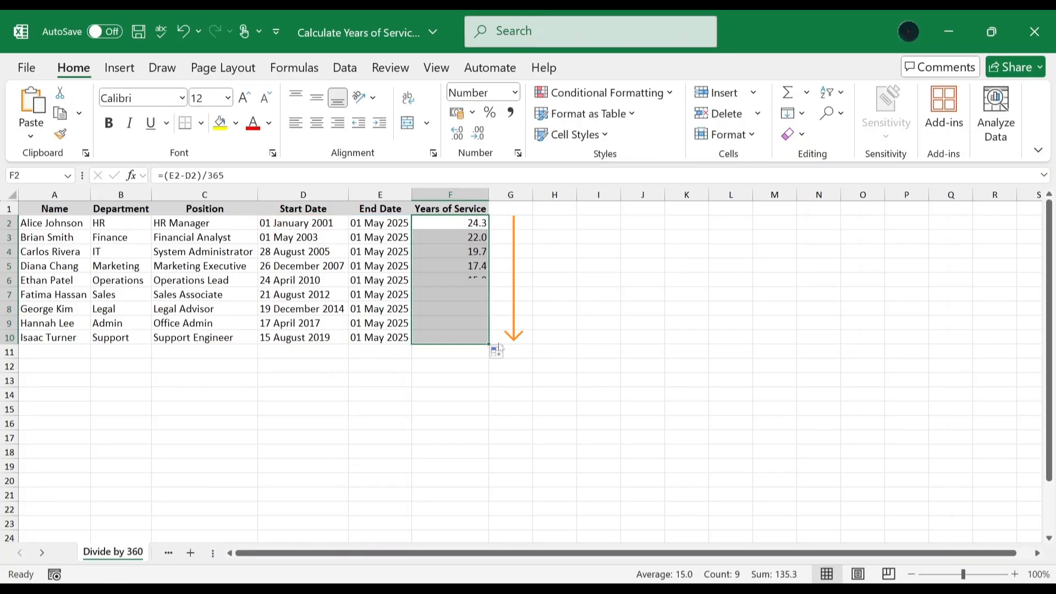
click(516, 222)
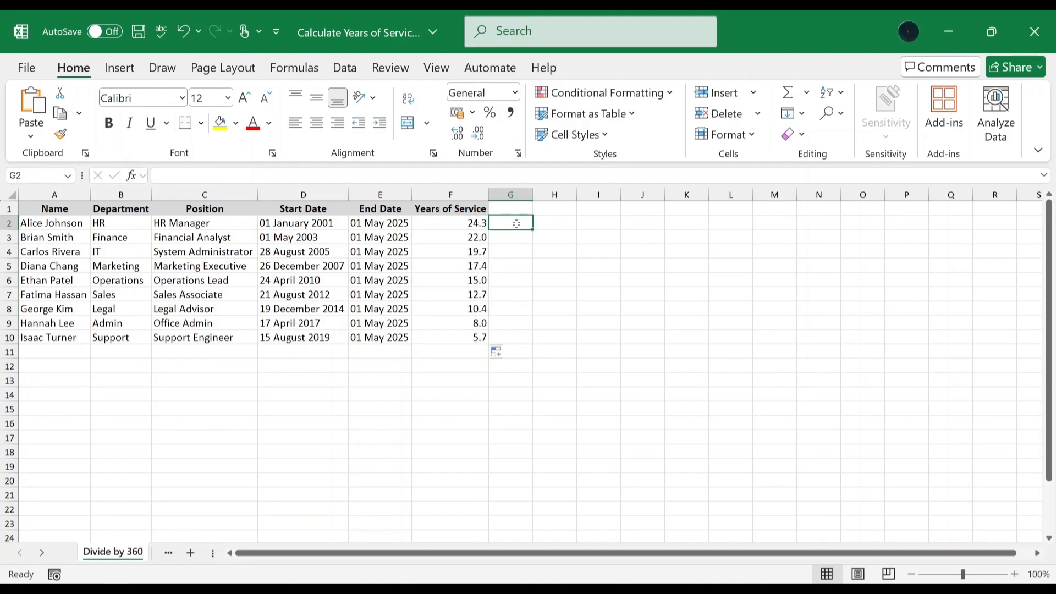
- Format cells F2:F10 with the Number category and 1 decimal place
drag(480, 222, 461, 336)
right_click(462, 335)
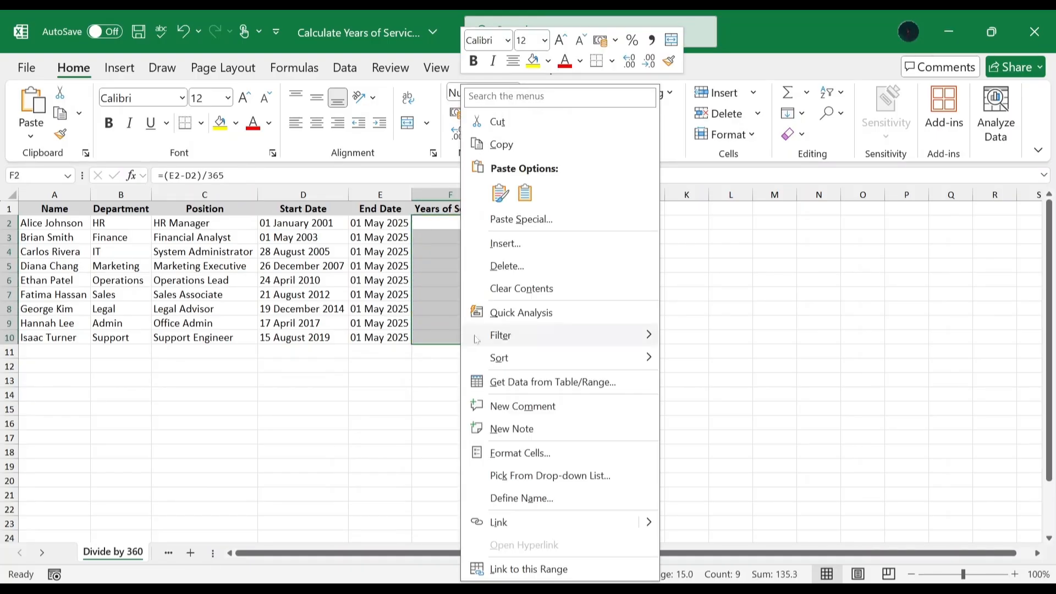
click(507, 453)
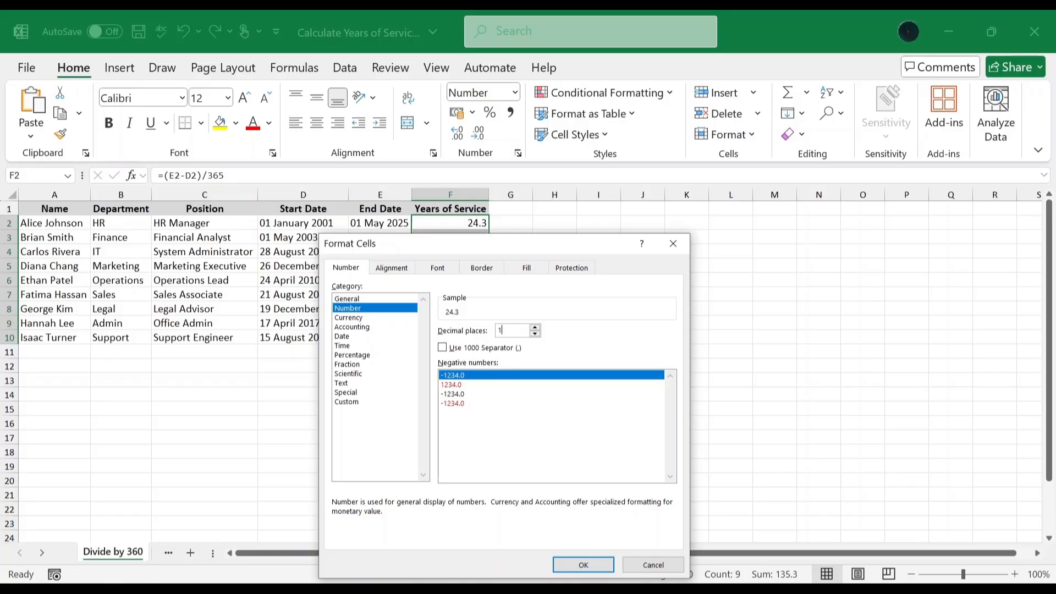
click(578, 565)
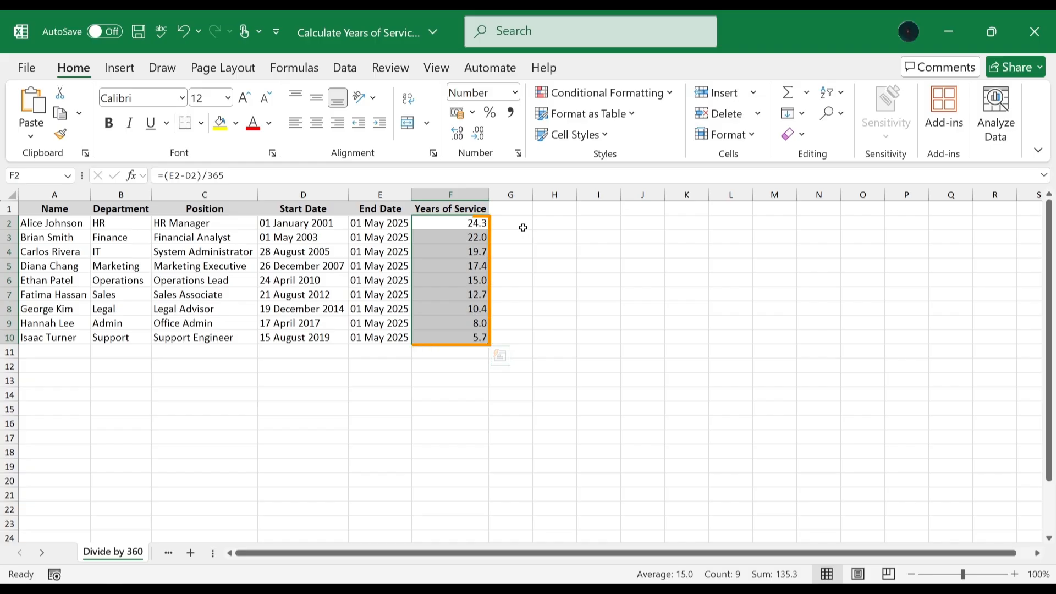
click(517, 223)
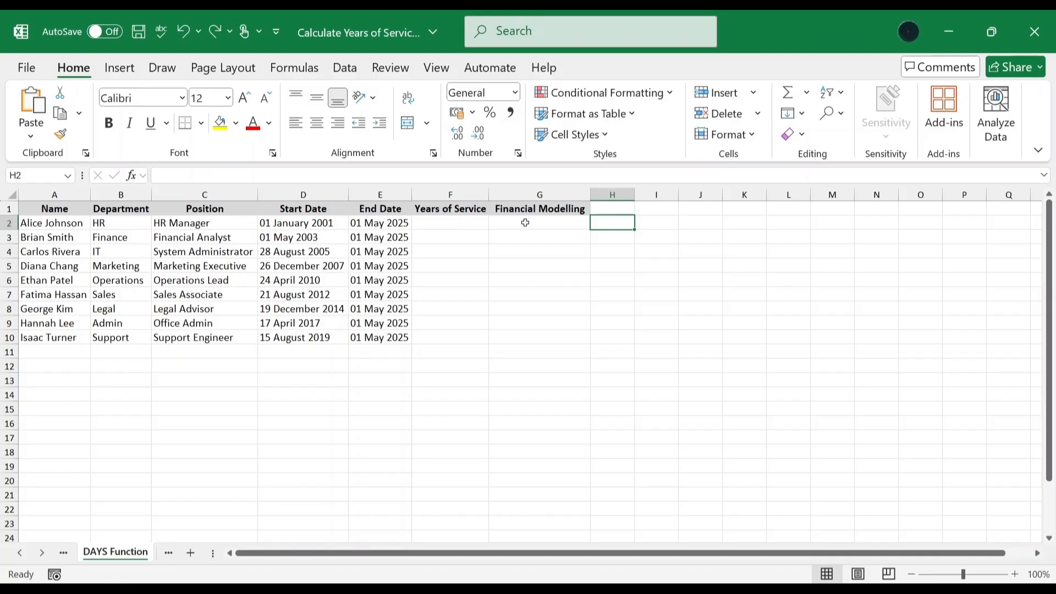
- On the DAYS Function sheet, enter =DAYS(E2,D2)/365 in cell F2 under Years of Service
click(455, 223)
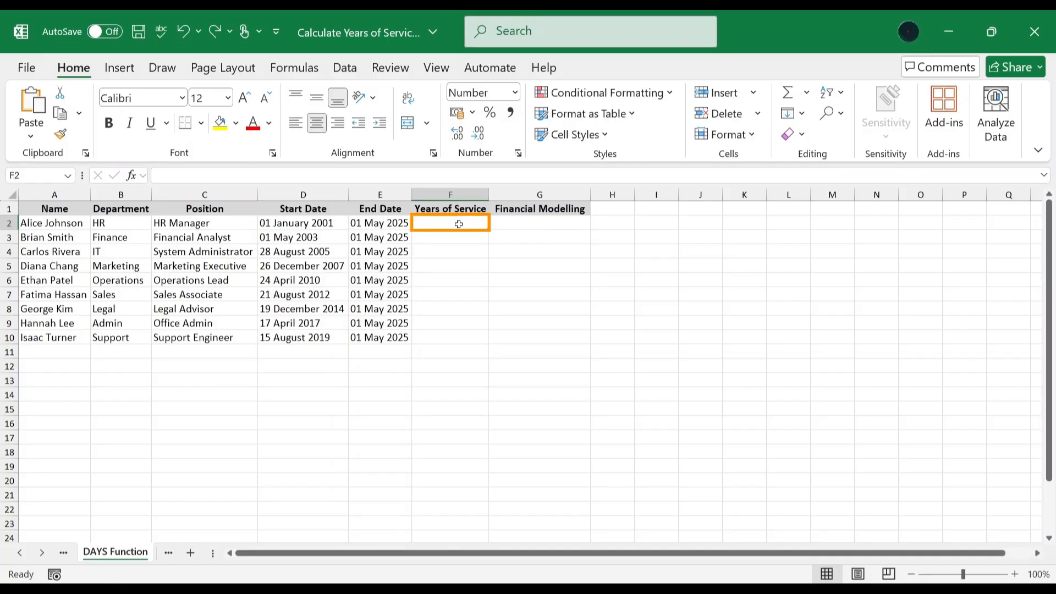
text(=)
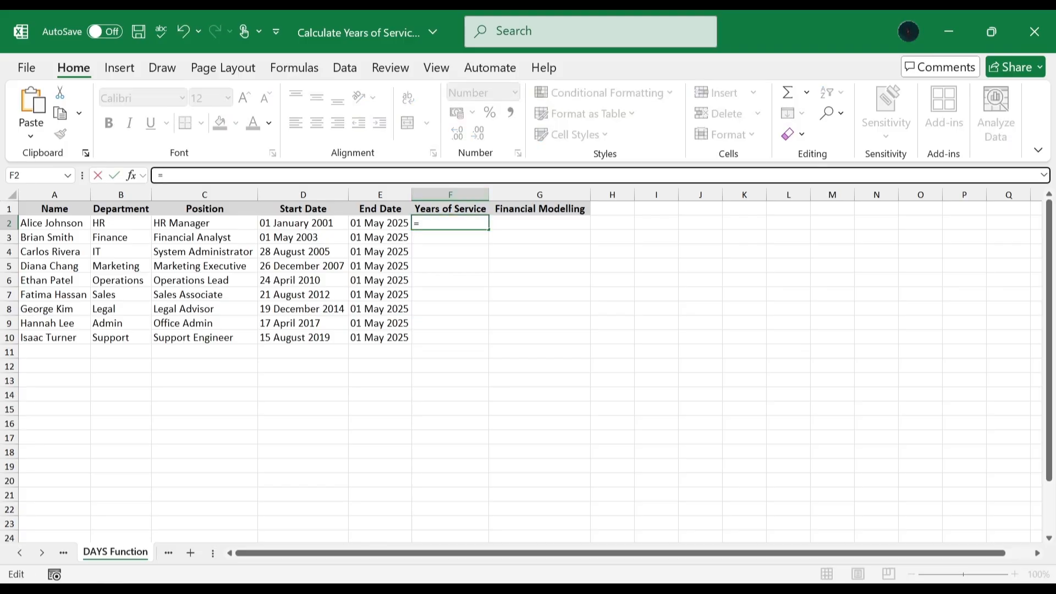
text(DAYS()
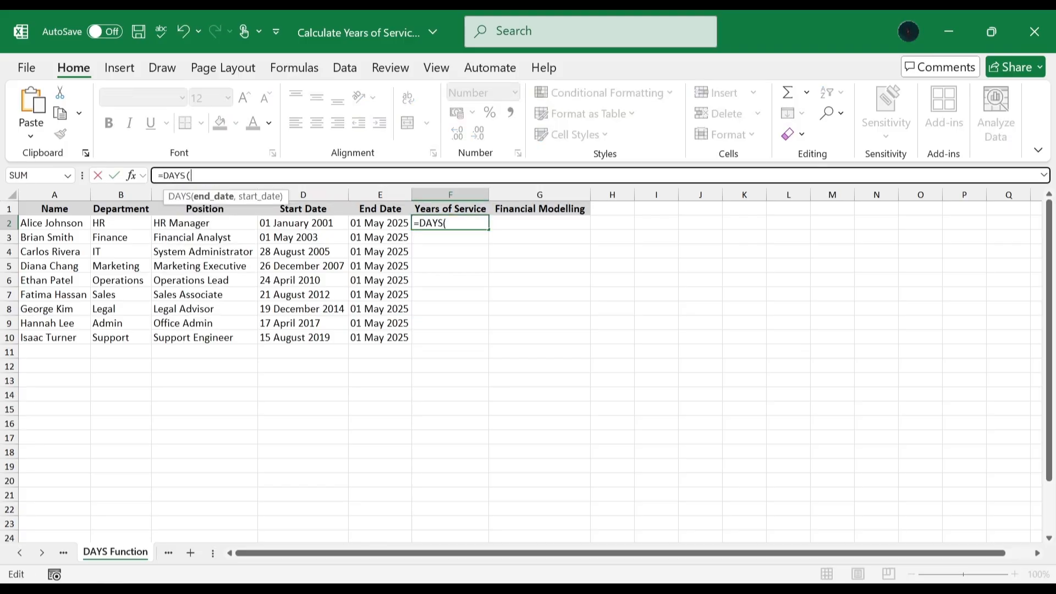
click(379, 223)
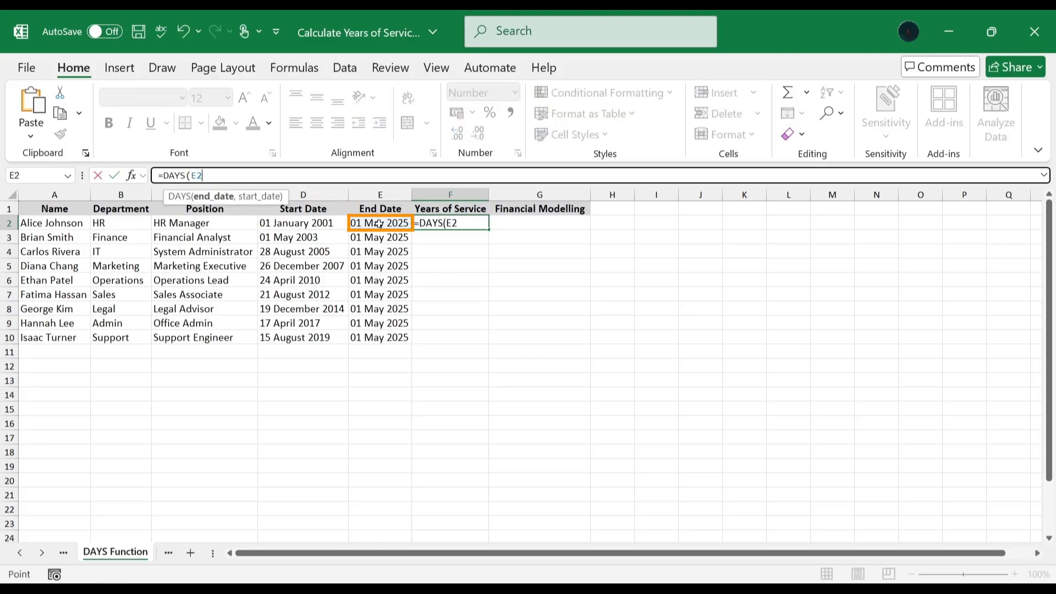
text(,)
click(330, 222)
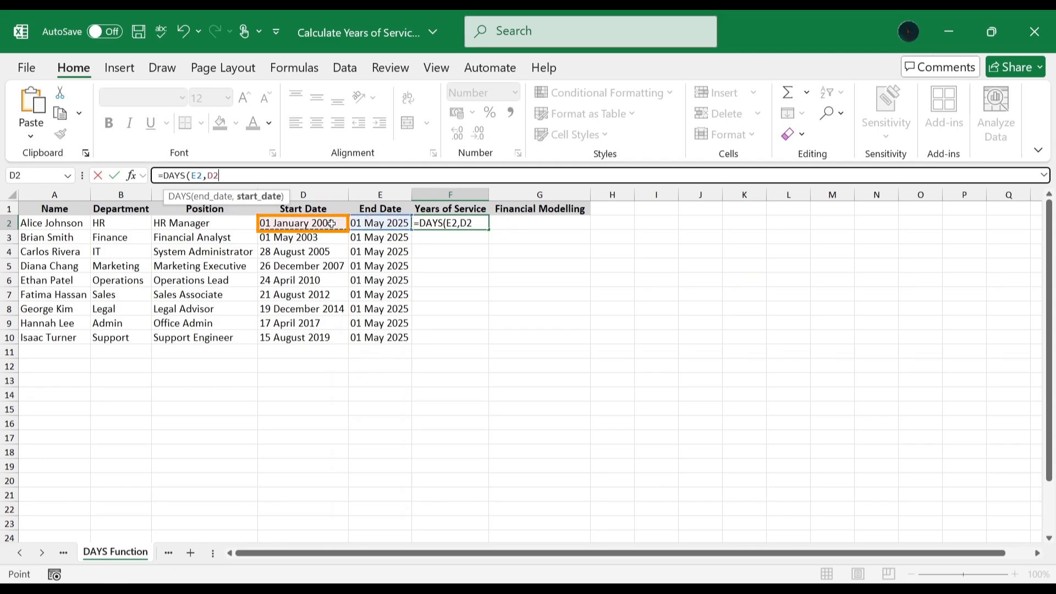
text()/)
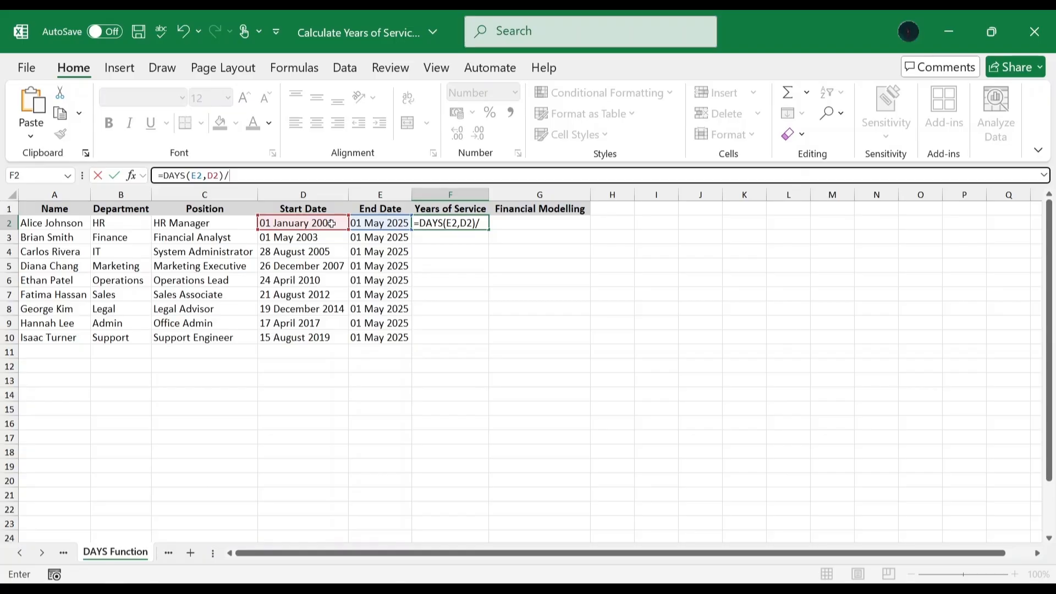
text(365)
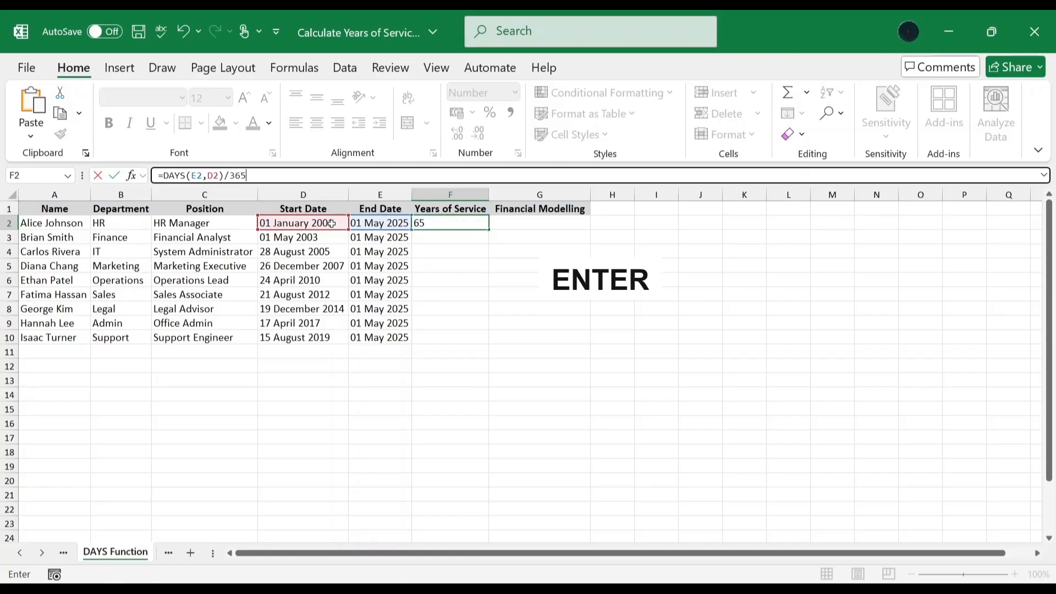
key(Return)
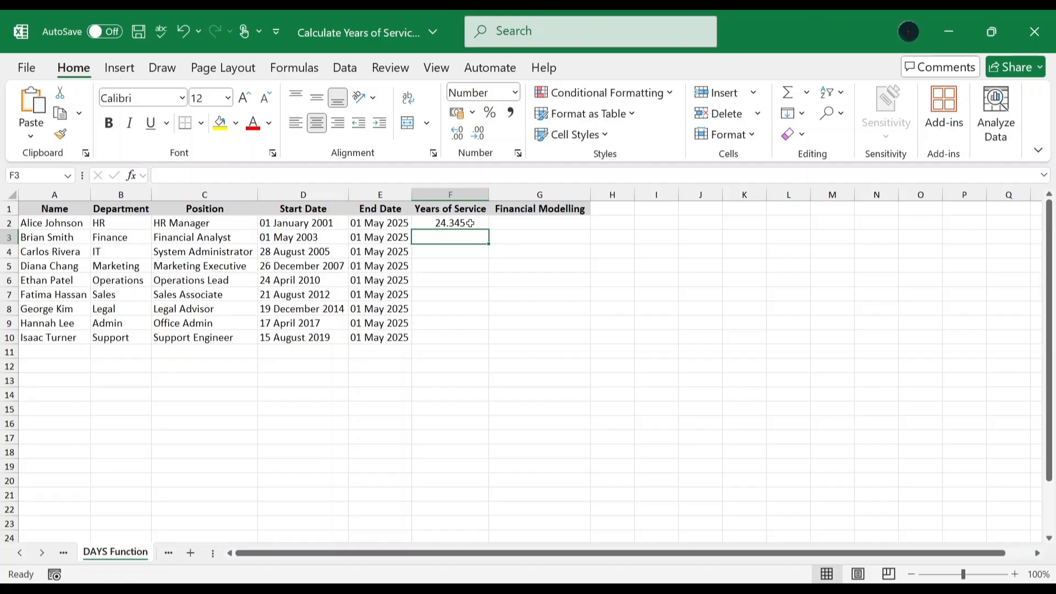
- Enter =DAYS360(D2,E2)/360 in cell G2 under Financial Modelling
click(526, 222)
text(=DAYS)
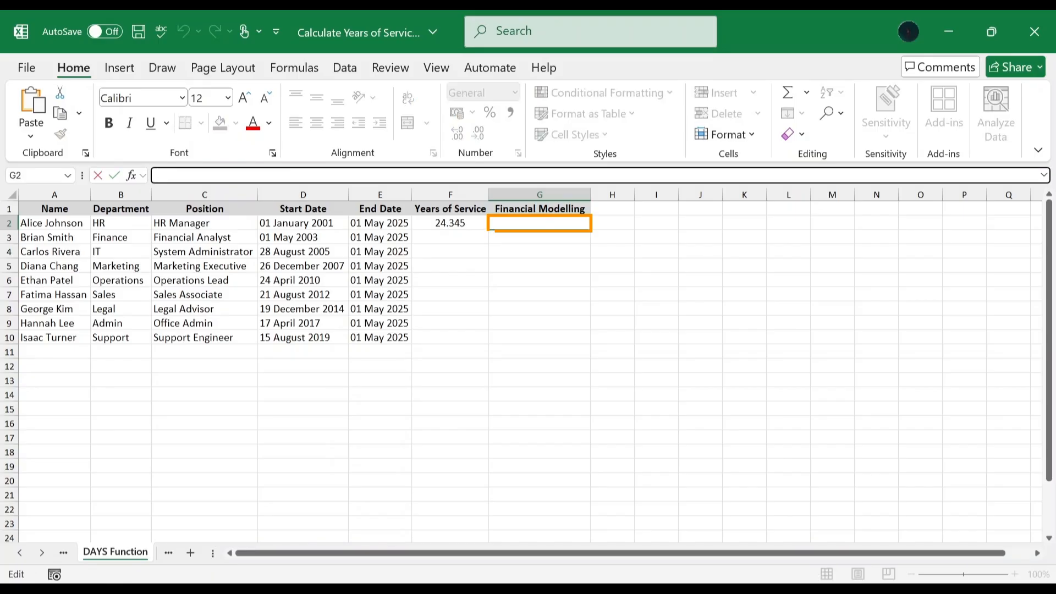
key(Down)
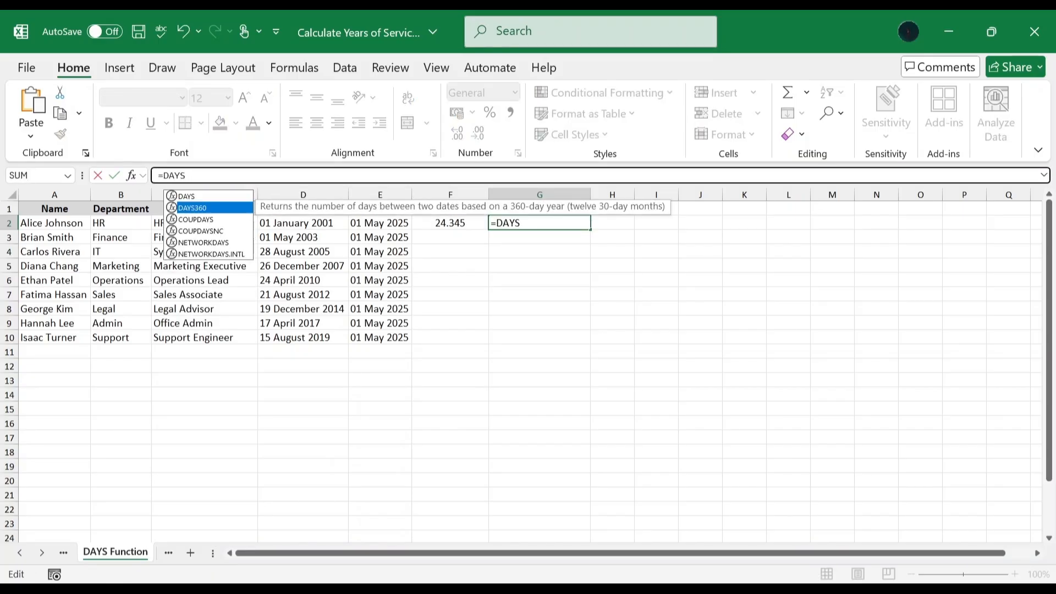
key(Tab)
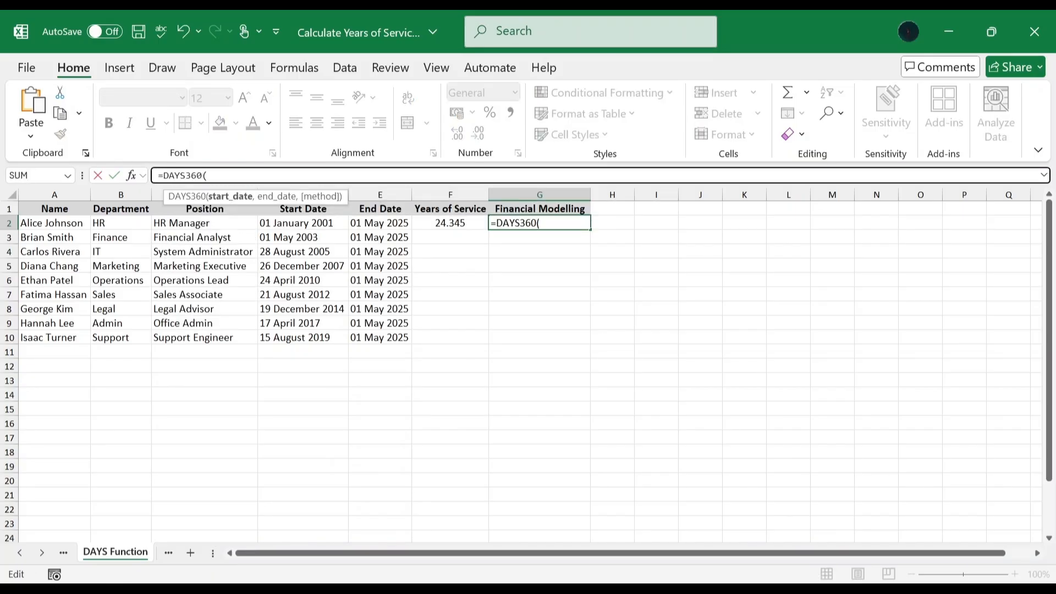
click(330, 221)
text(,)
click(383, 223)
text())
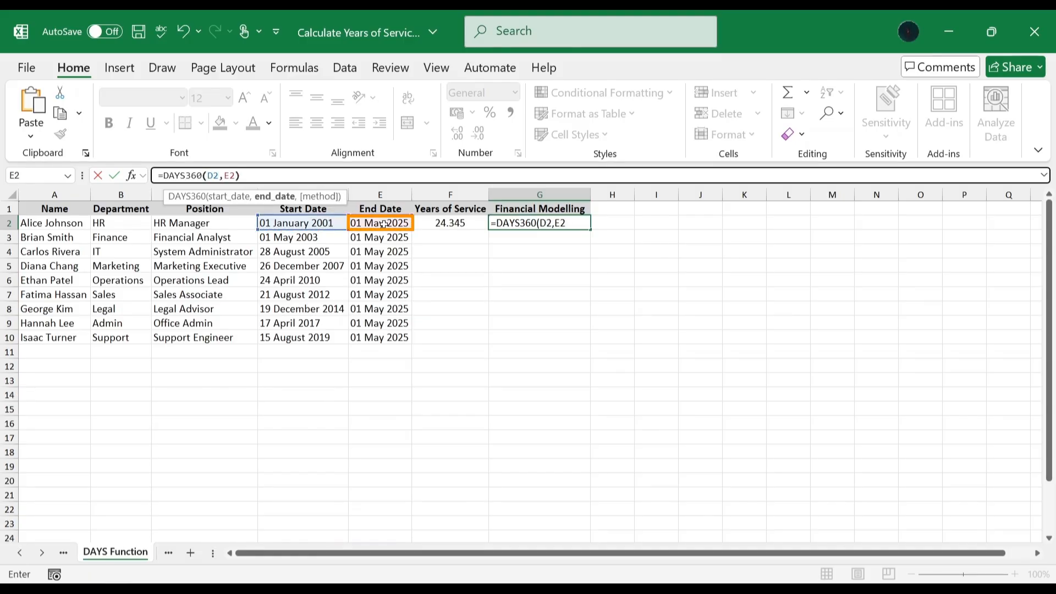
text(/)
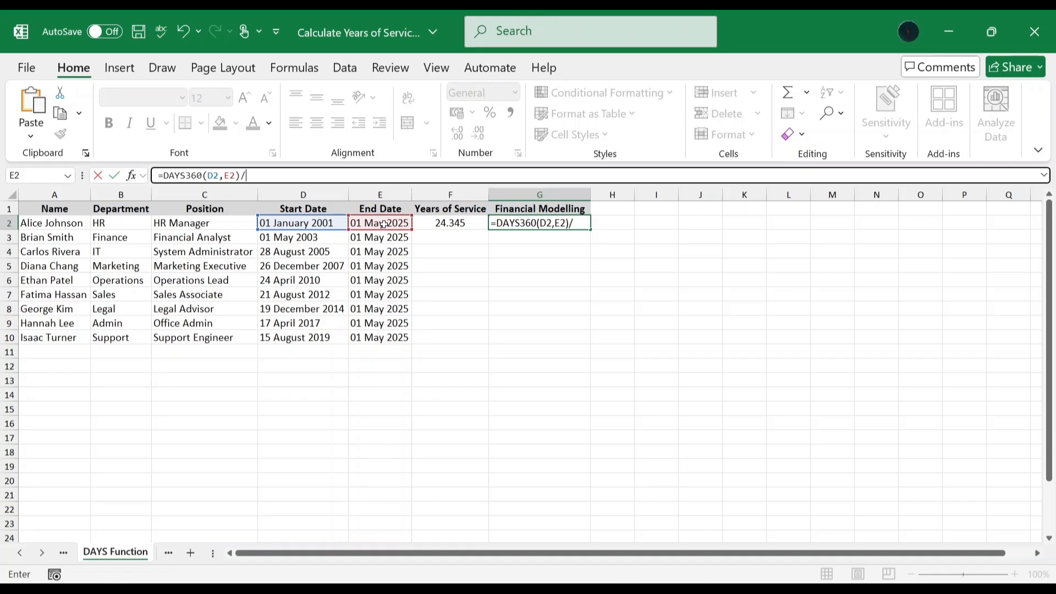
text(360)
key(Return)
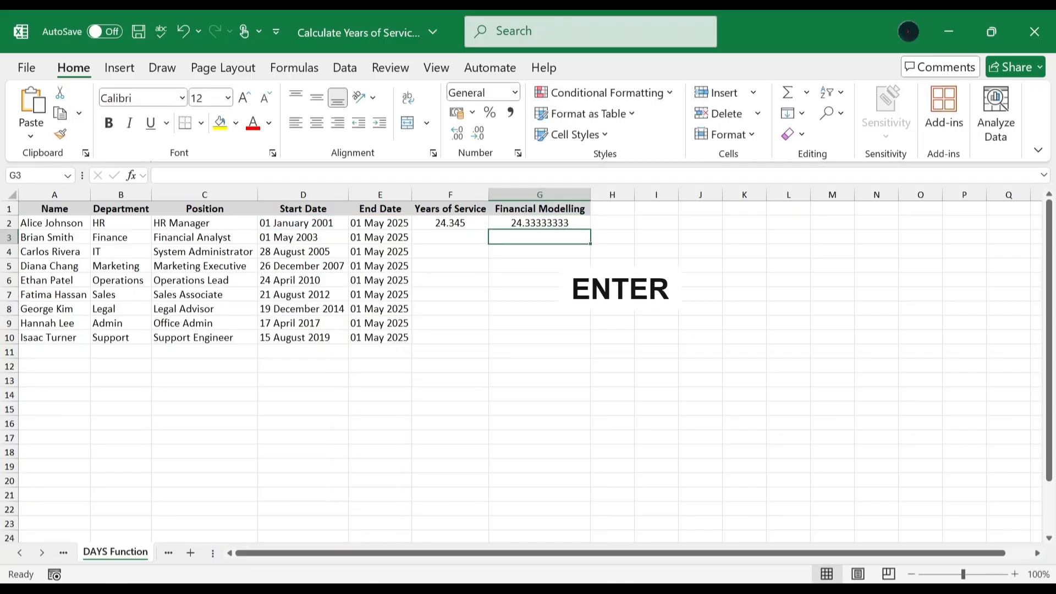
- Fill the formulas in F2:G2 down to row 10
drag(434, 225, 566, 225)
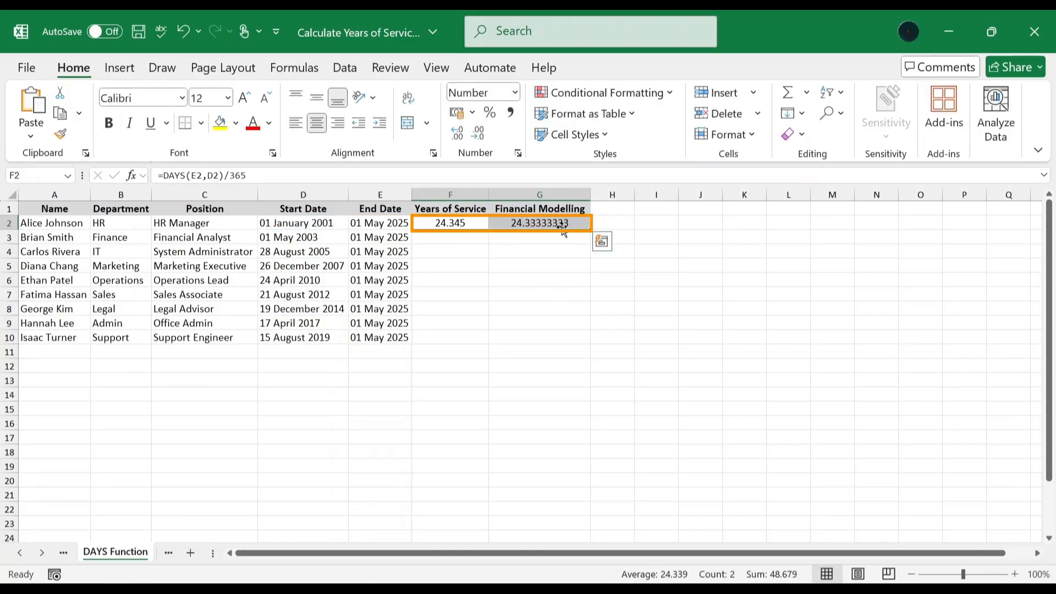
double_click(590, 229)
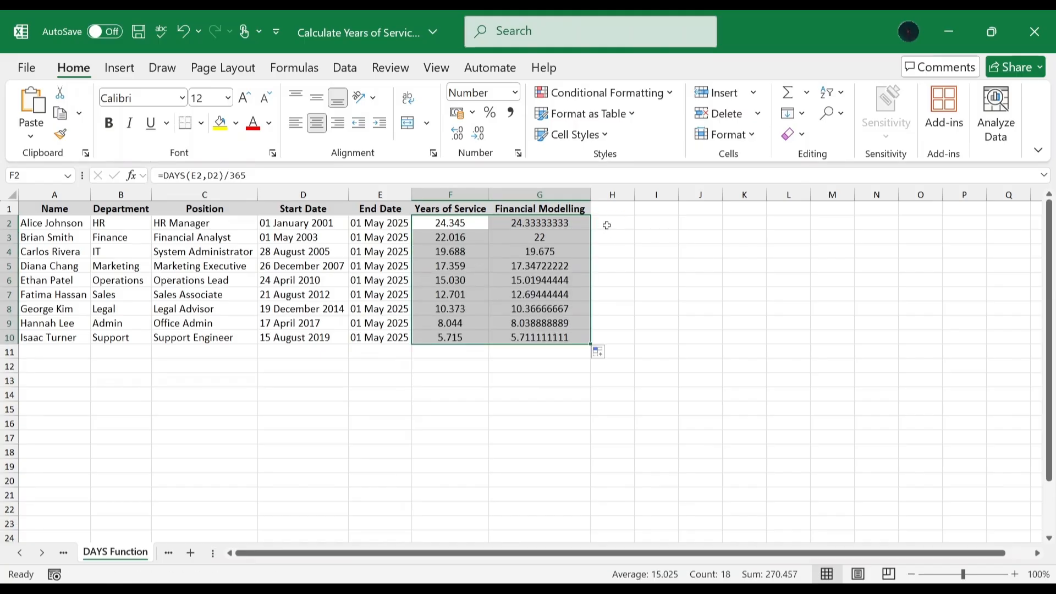
click(607, 226)
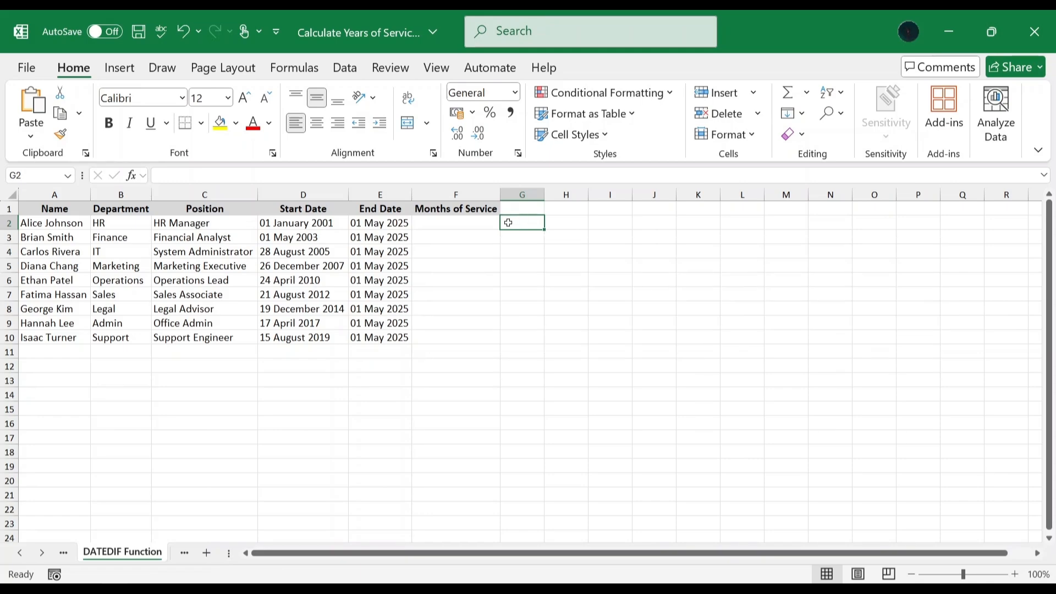
- On the DATEDIF Function sheet, enter =DATEDIF(D2,TODAY(),"M") in cell F2 under Months of Service and fill it down to row 10
click(472, 222)
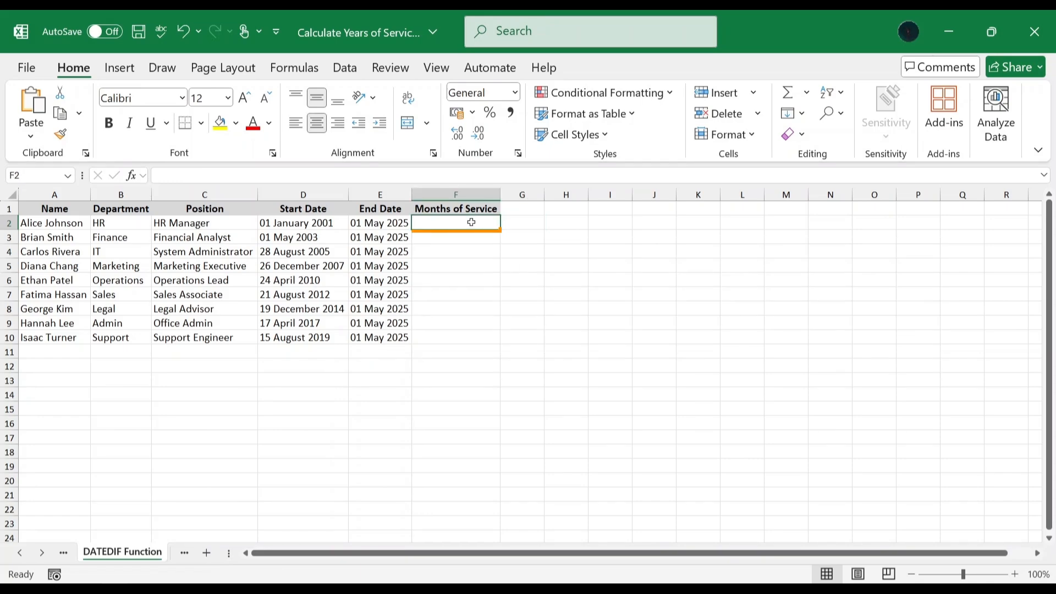
click(159, 175)
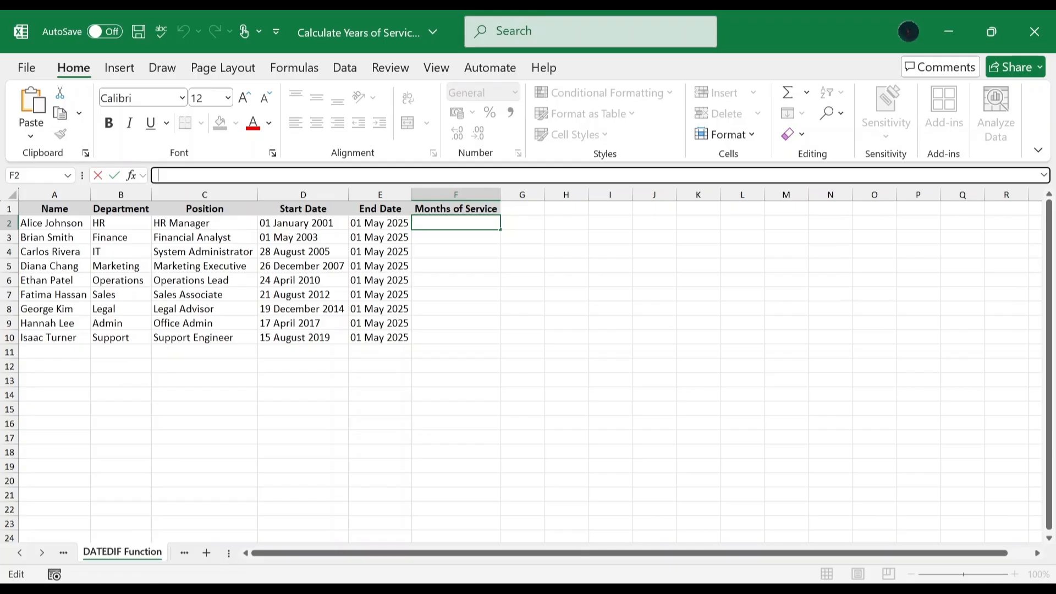
text(=DATEDIF()
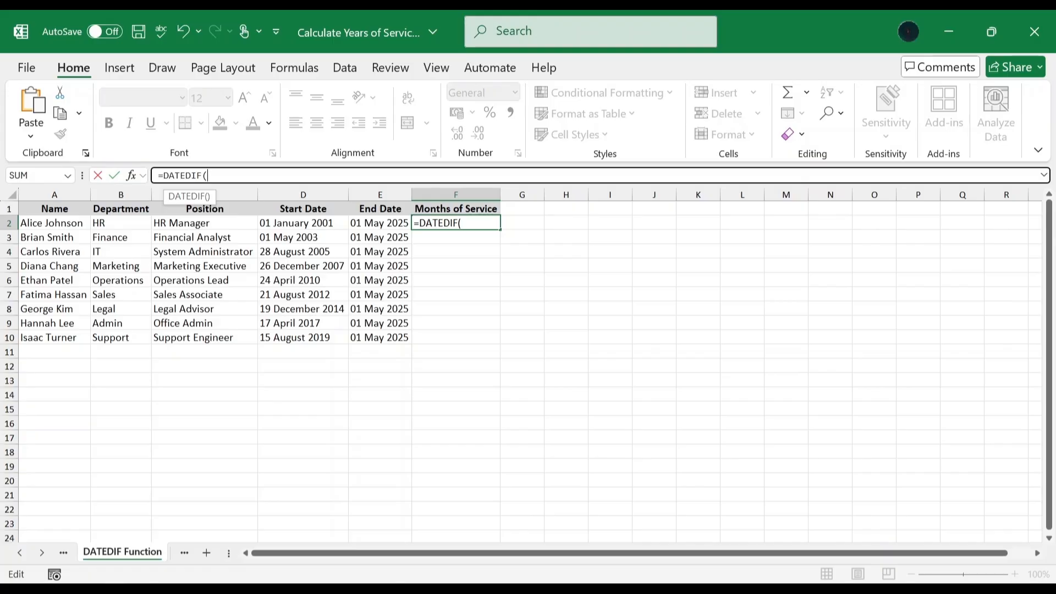
click(258, 223)
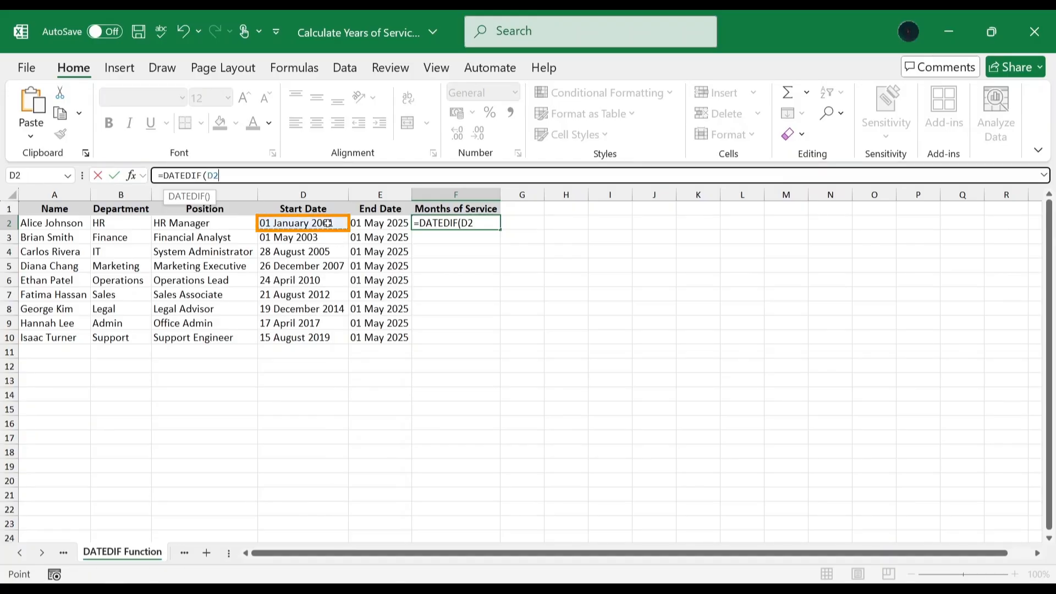
text(,)
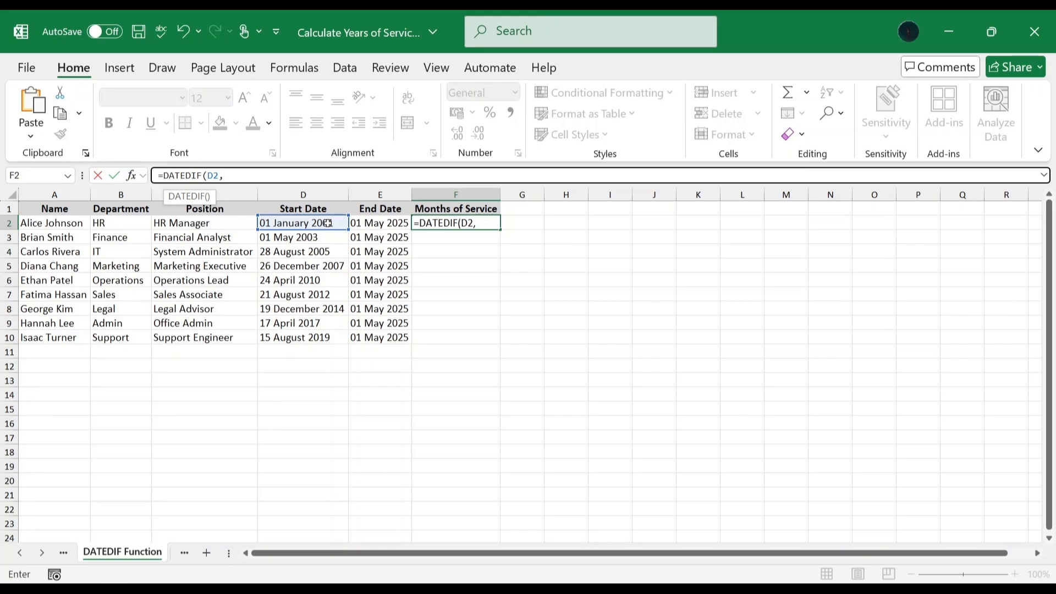
text(TOD)
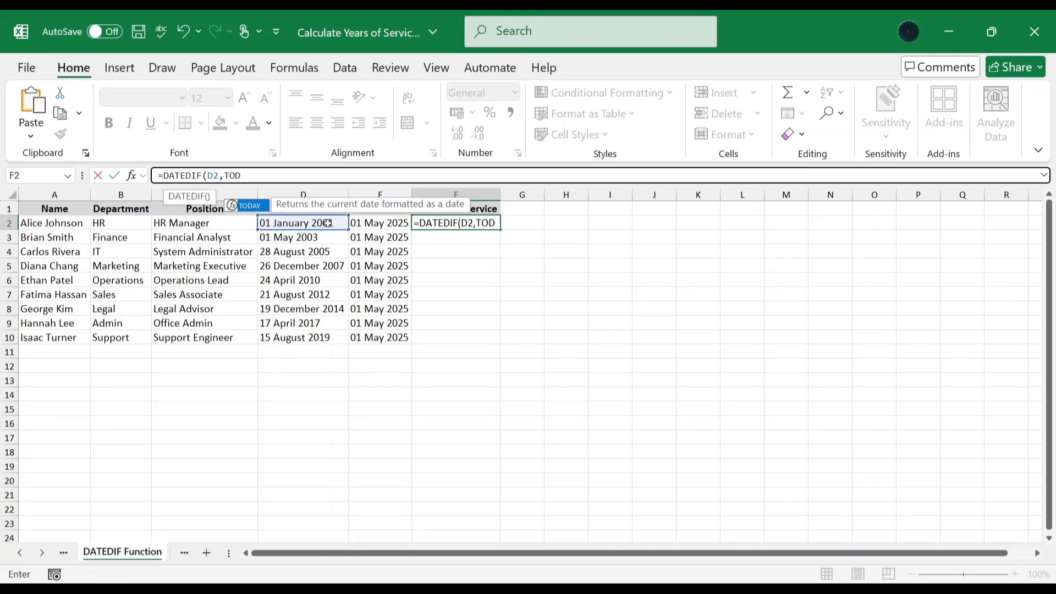
key(Tab)
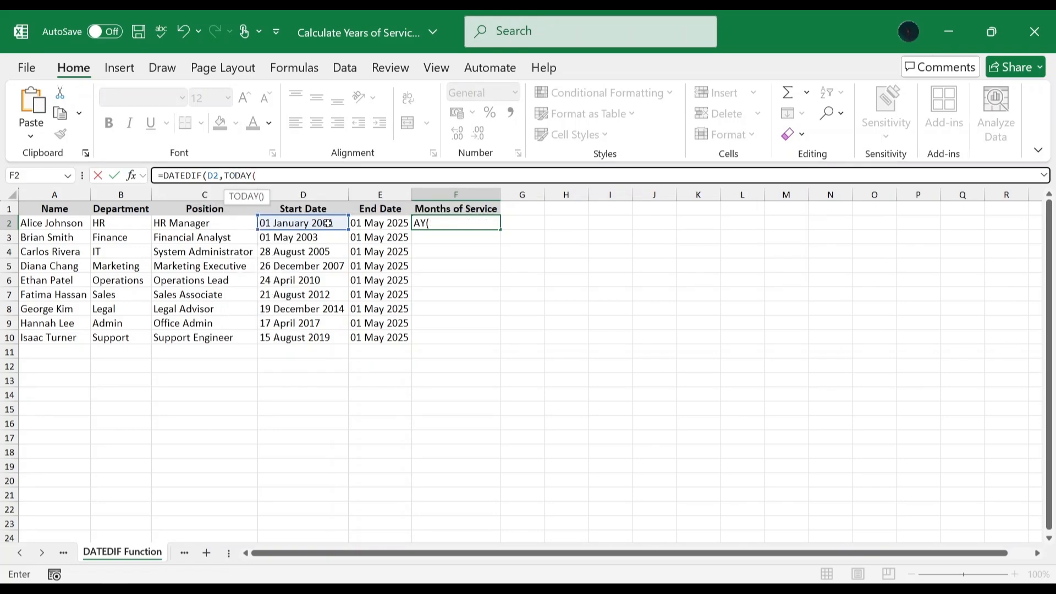
text(),)
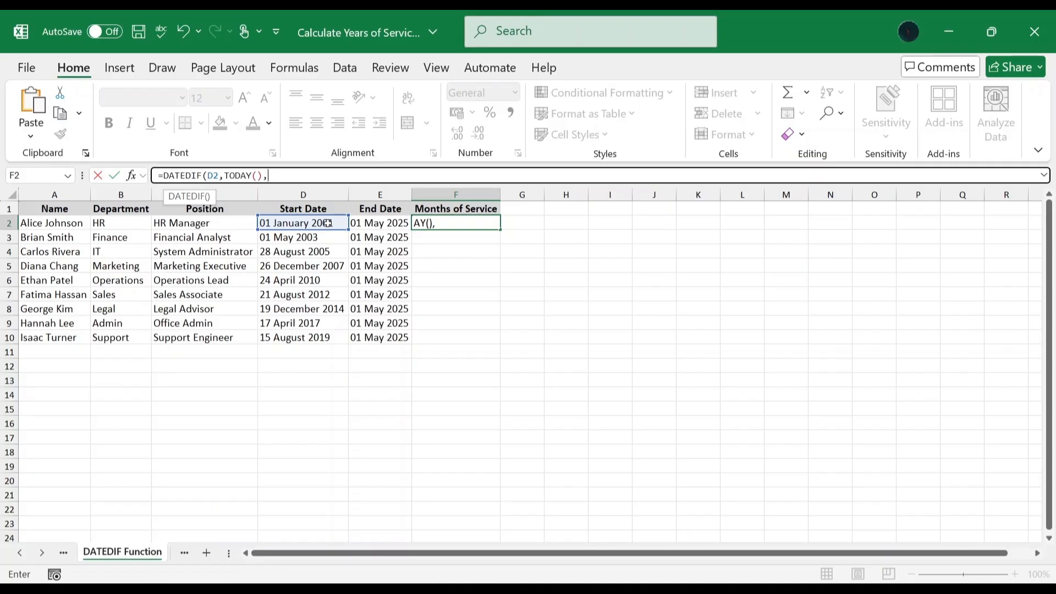
text("Y""M""D")
key(BackSpace)
key(BackSpace)
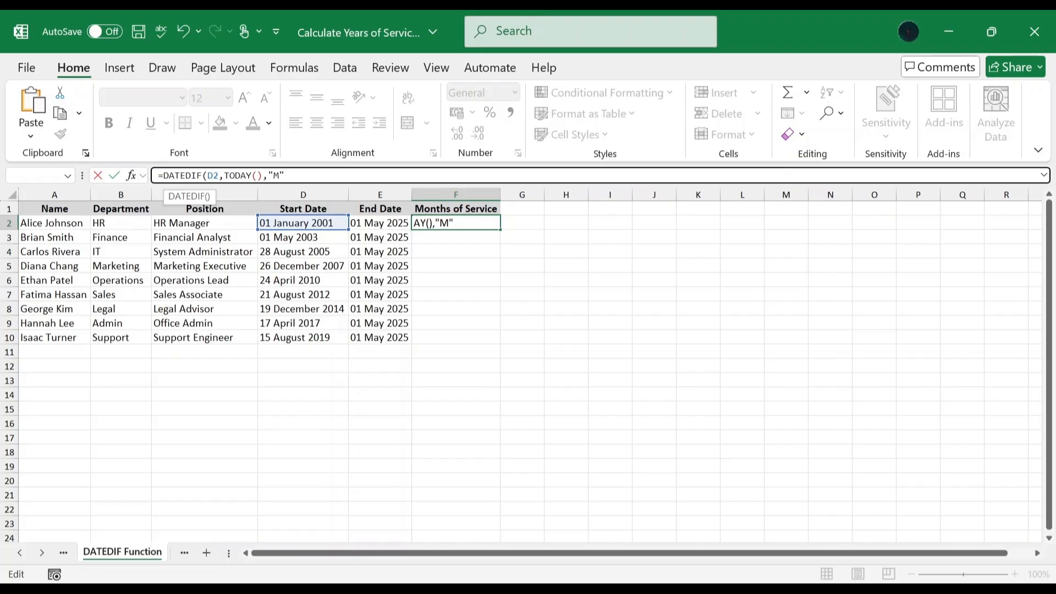
text())
key(Return)
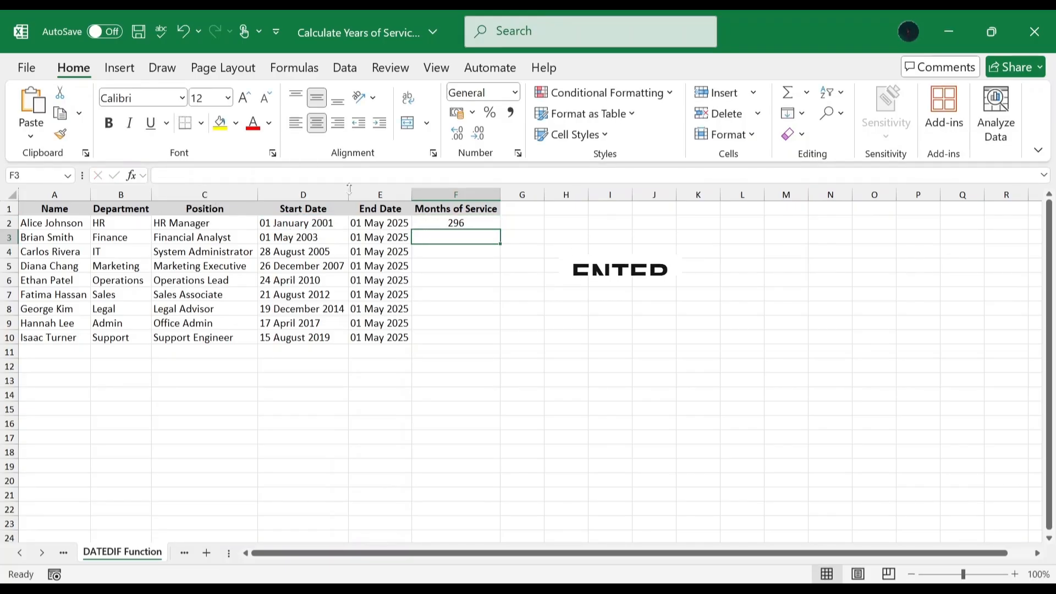
click(482, 223)
drag(500, 229, 498, 342)
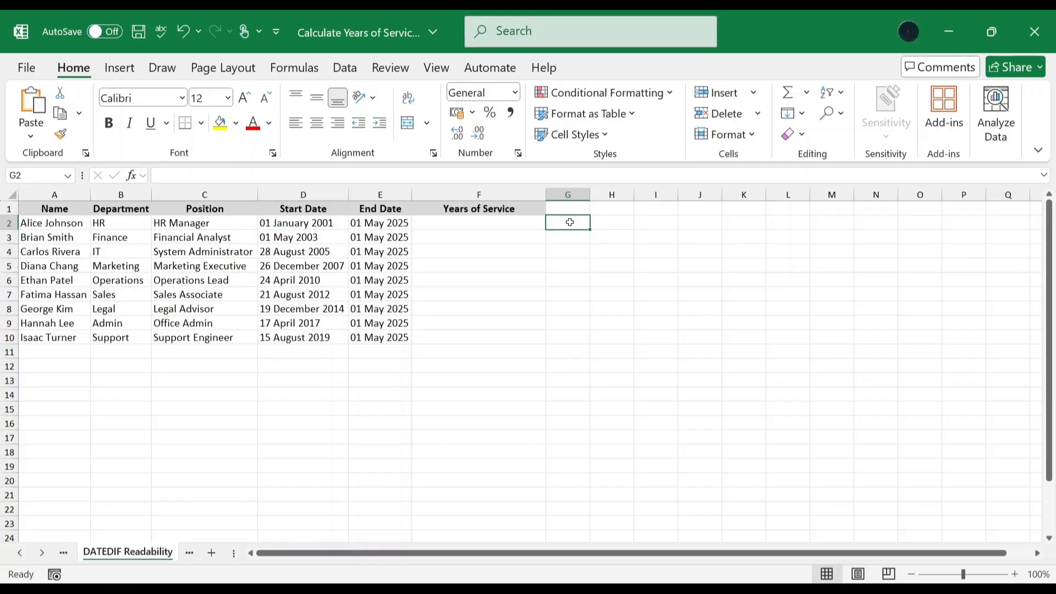
- On the DATEDIF Readability sheet, enter =DATEDIF(D2,E2,"Y")&" years, "&DATEDIF(D2,E2,"YM")&" months, "&DATEDIF(D2,E2,"MD")&" days" in F2 and fill it down to row 10
click(524, 221)
click(516, 175)
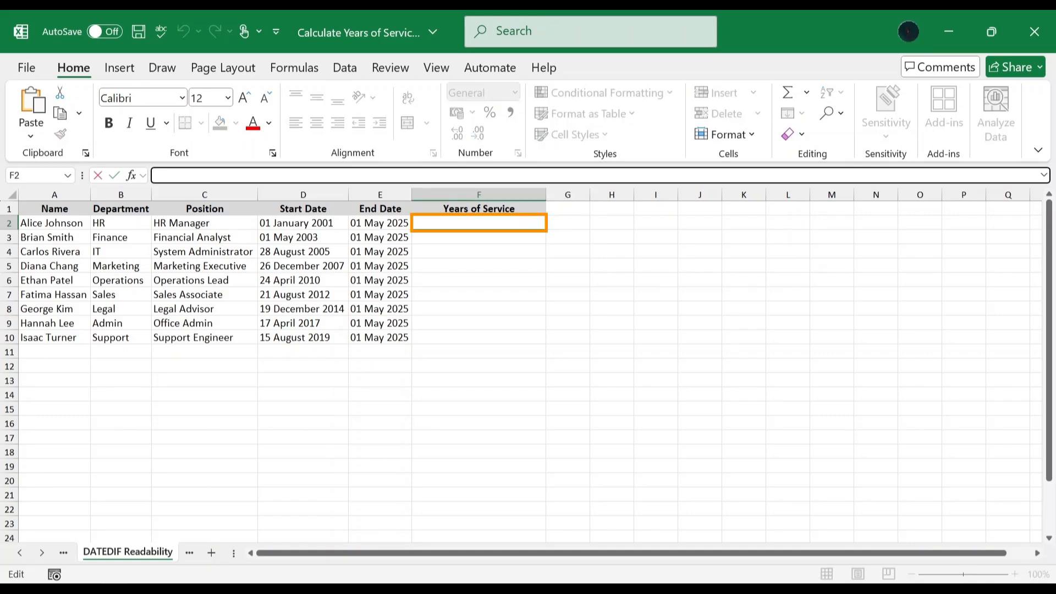
text(=DATEDIF(D2,E2,"Y")&" years, "&DATEDIF(D2,E2,"YM")&" months, "&DATEDIF(D2,E2,"MD")&" days")
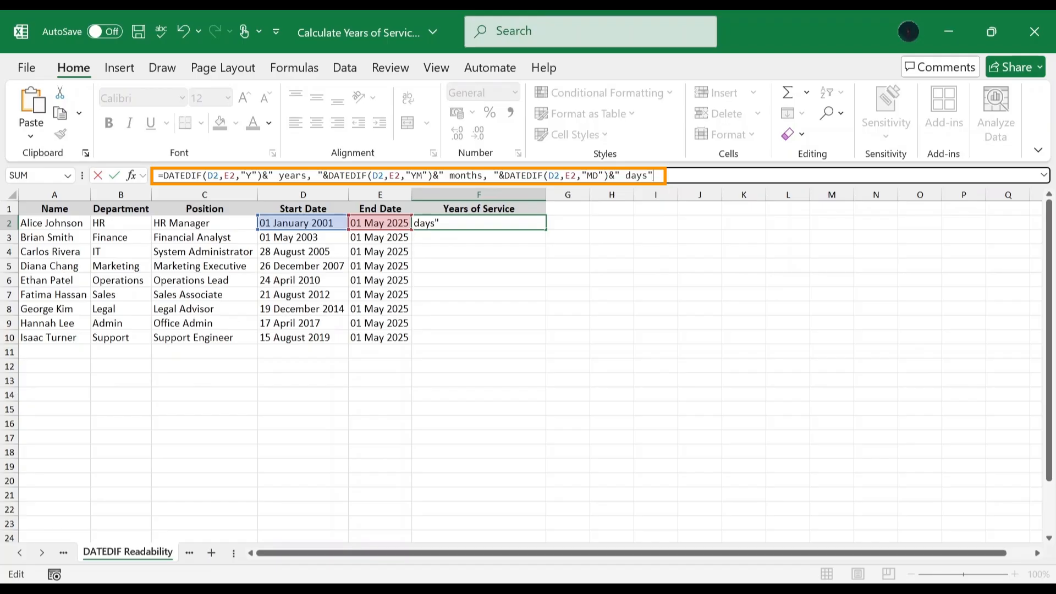
key(Return)
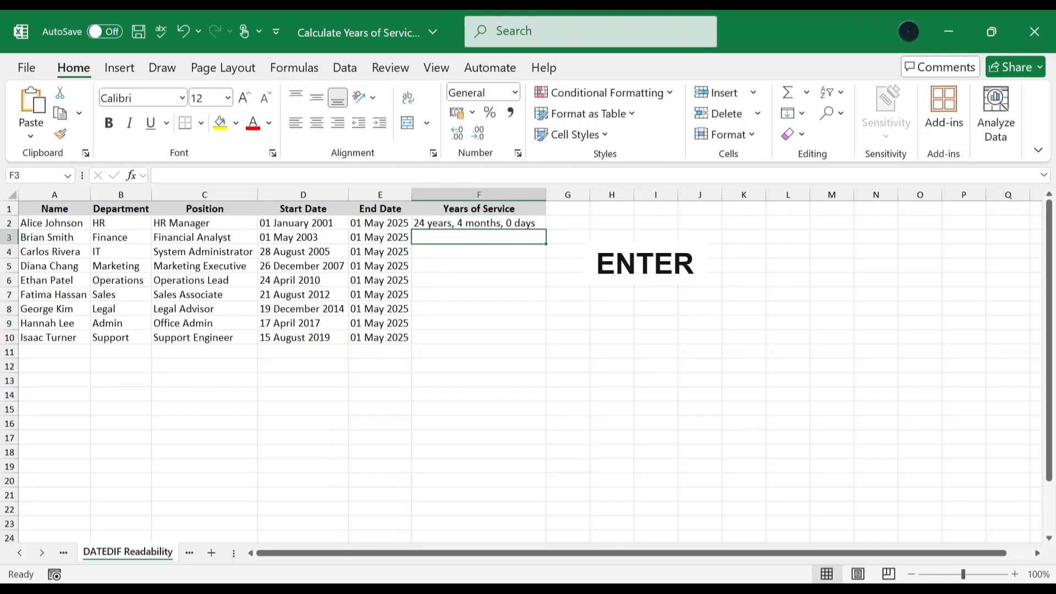
click(538, 220)
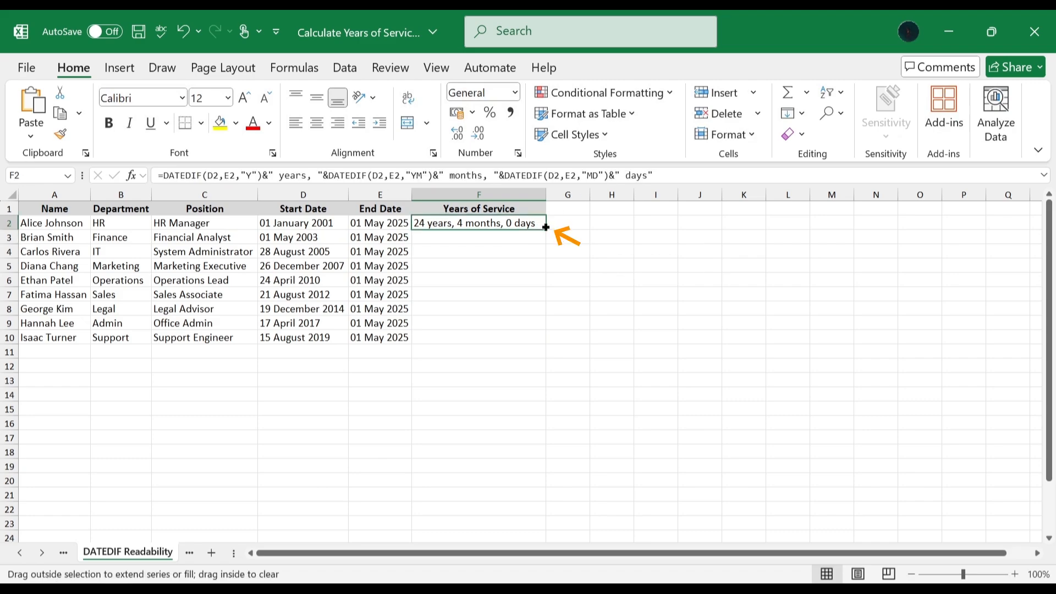
double_click(545, 227)
click(563, 222)
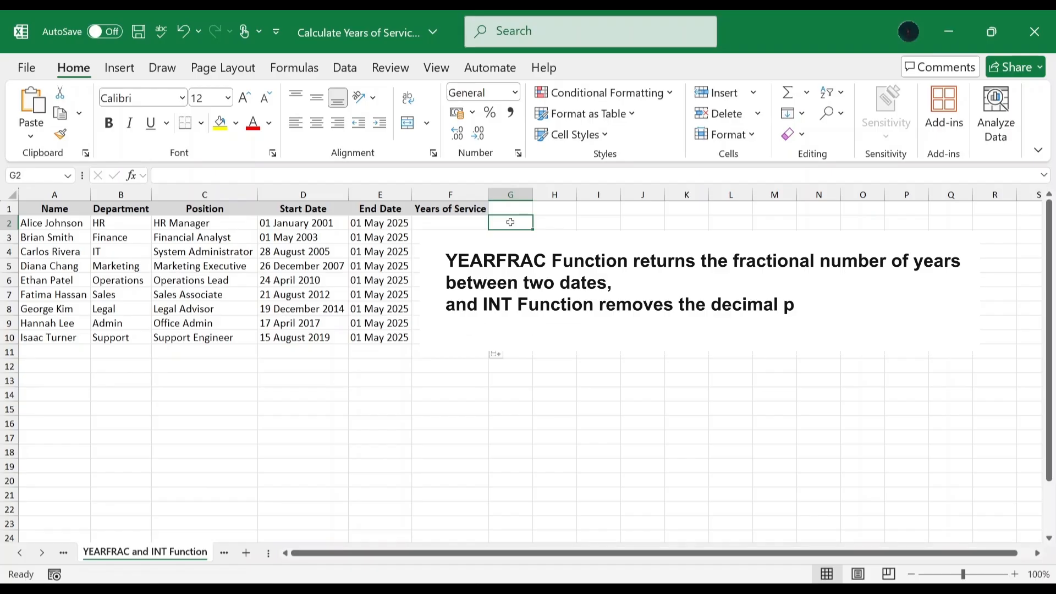
- On the YEARFRAC and INT Function sheet, enter =INT(YEARFRAC(D2,E2)) in cell F2 and fill it down to row 10
click(458, 223)
key(F2)
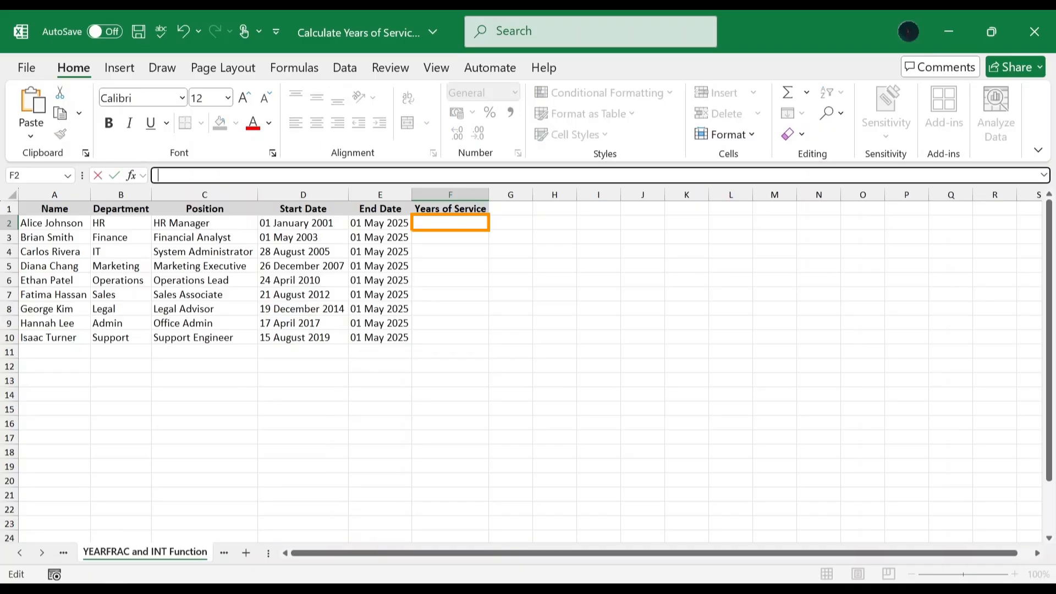
text(=INT(YEARFRAC(D2,E2)))
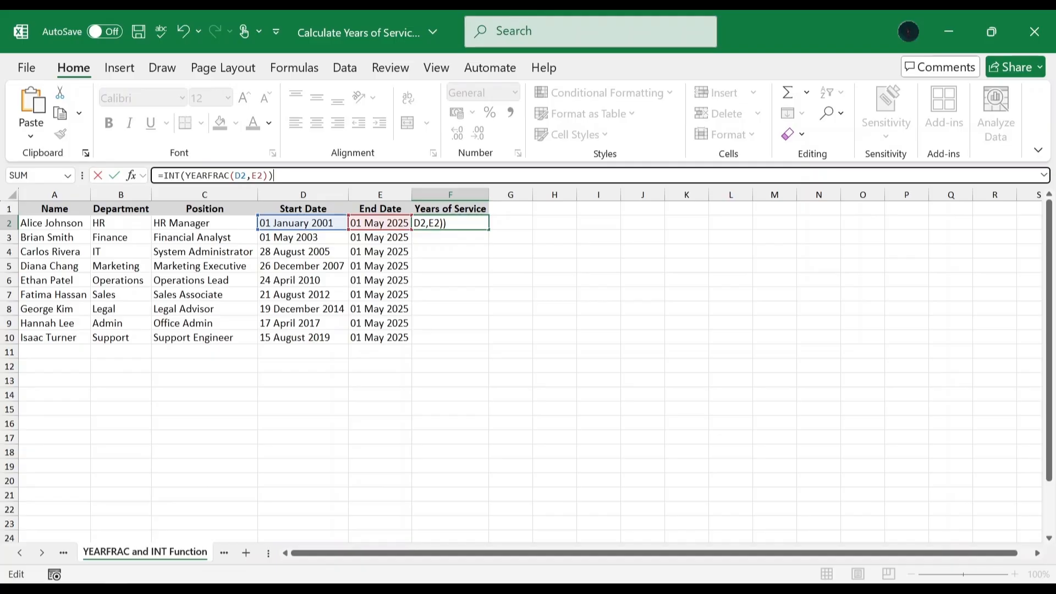
key(Return)
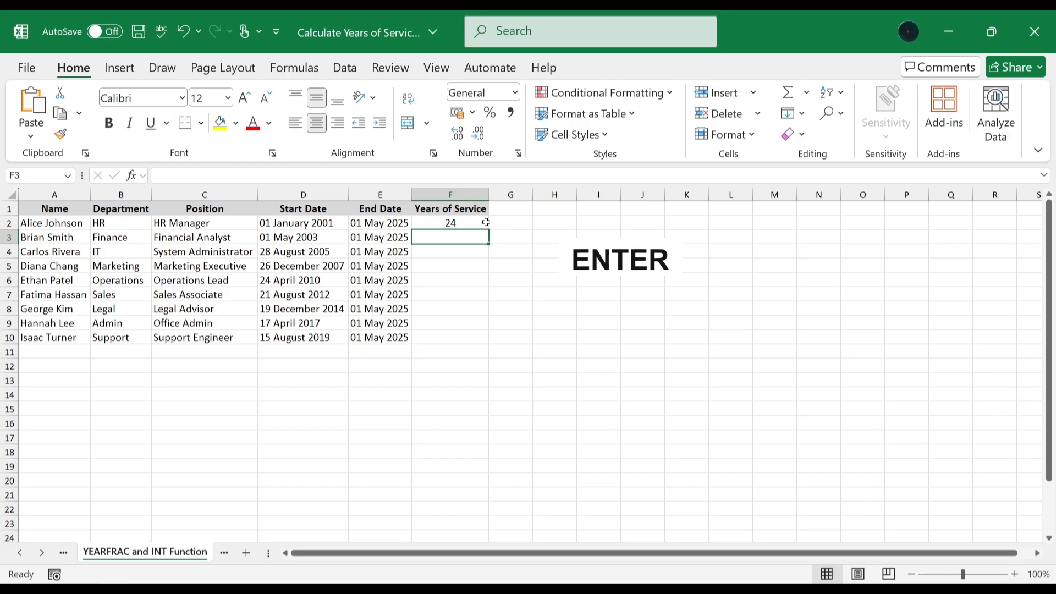
click(486, 222)
drag(488, 229, 490, 346)
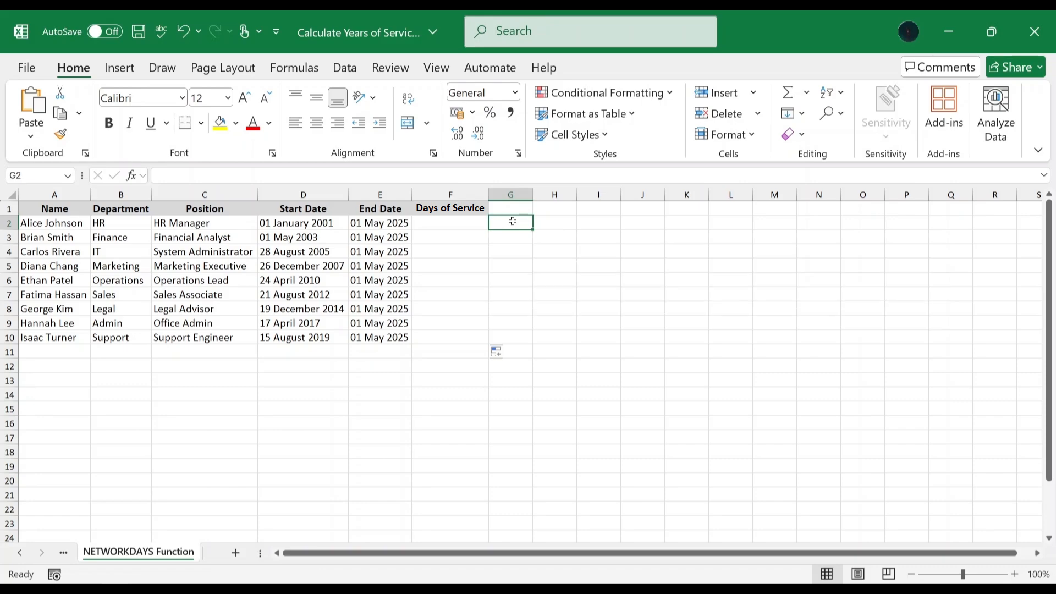
- On the NETWORKDAYS Function sheet, enter =NETWORKDAYS(D2,E2) in cell F2 under Days of Service and fill it down to row 10
click(475, 221)
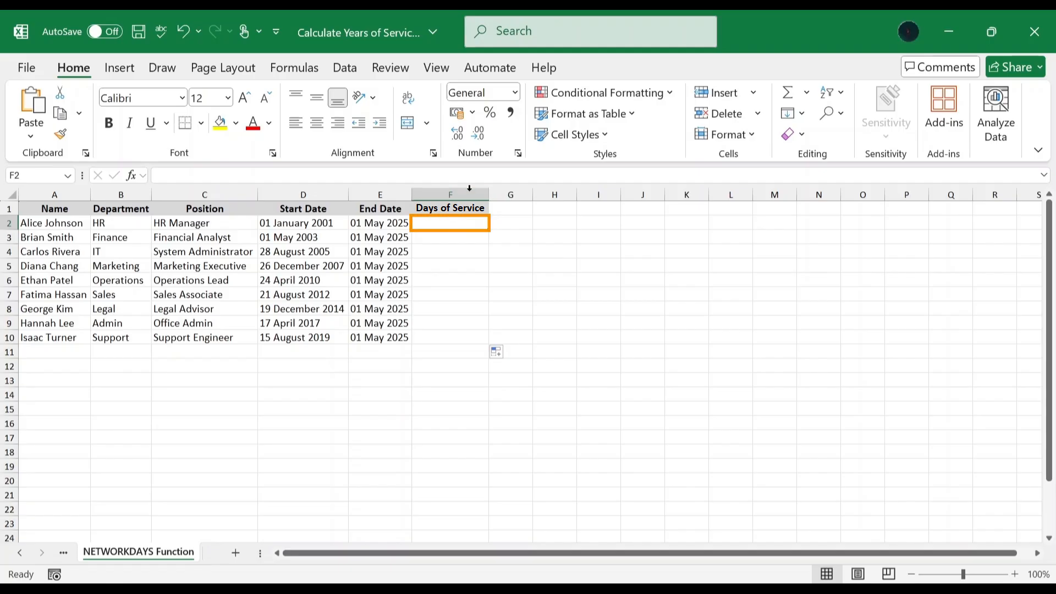
text(=)
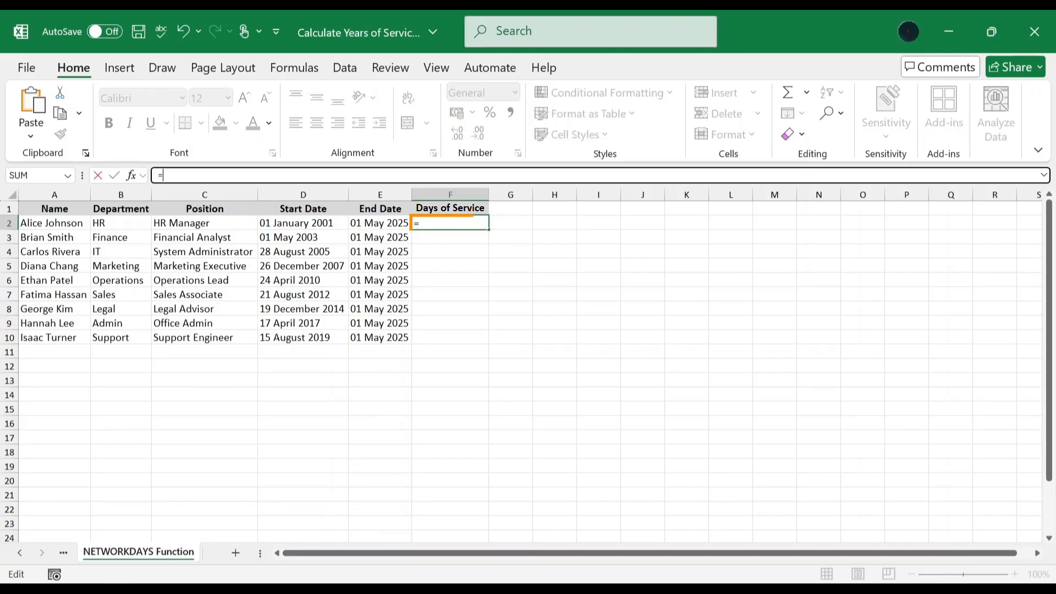
text(NET)
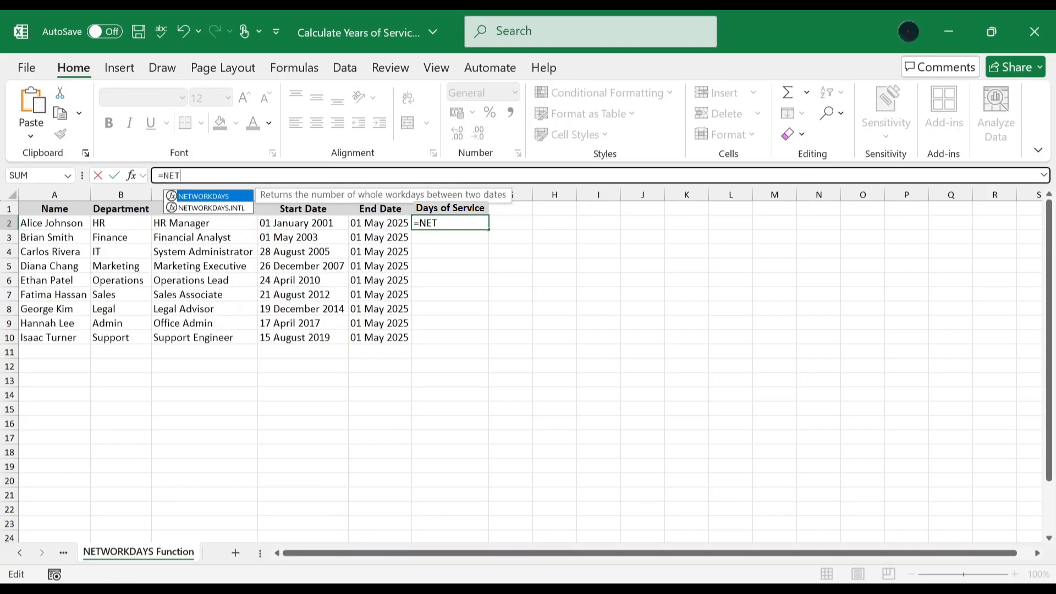
key(Tab)
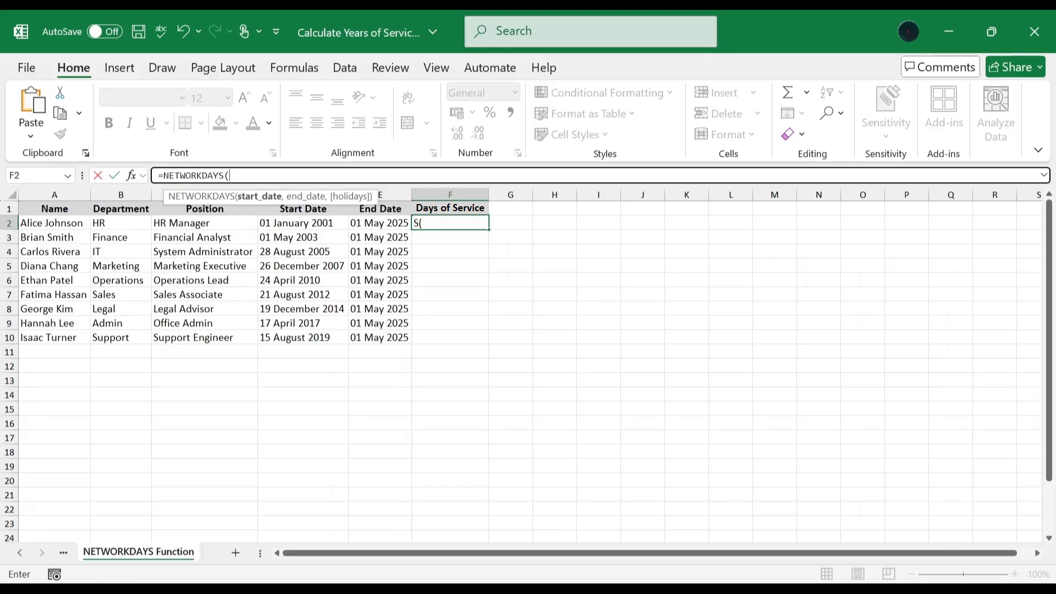
click(322, 224)
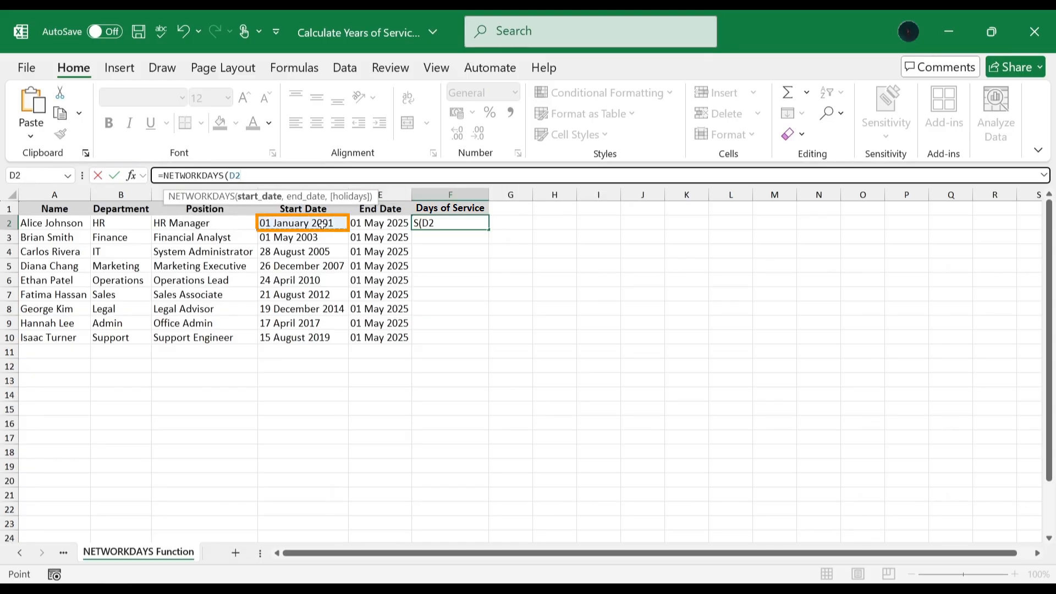
text(,)
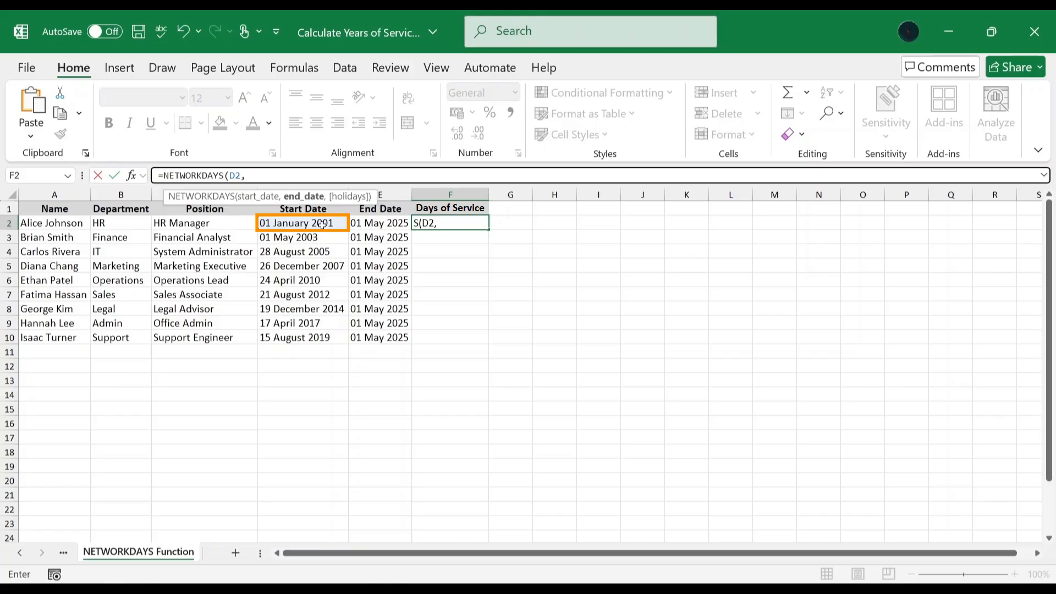
click(368, 224)
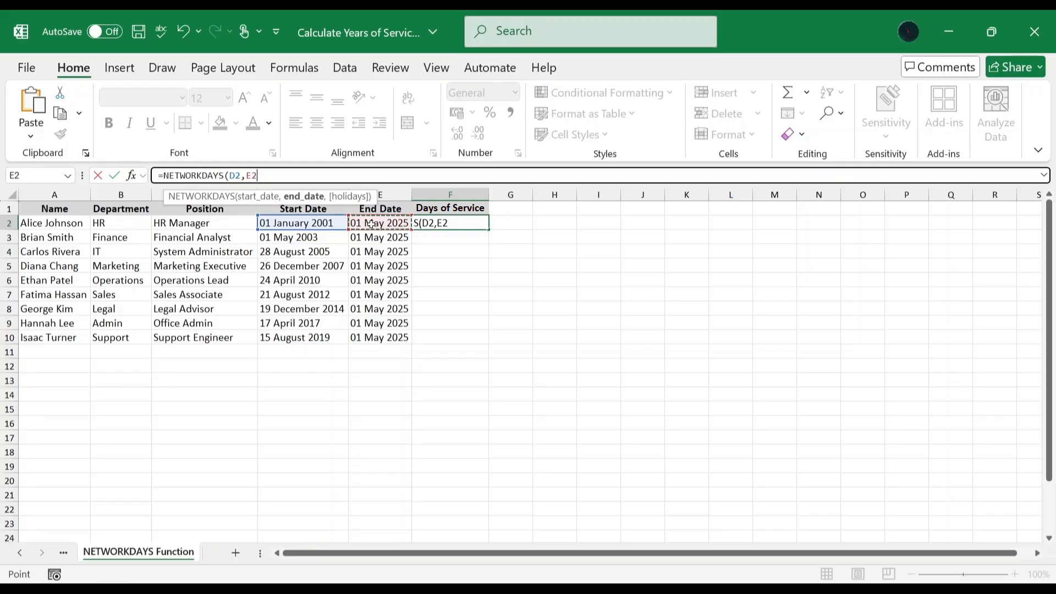
text())
key(Return)
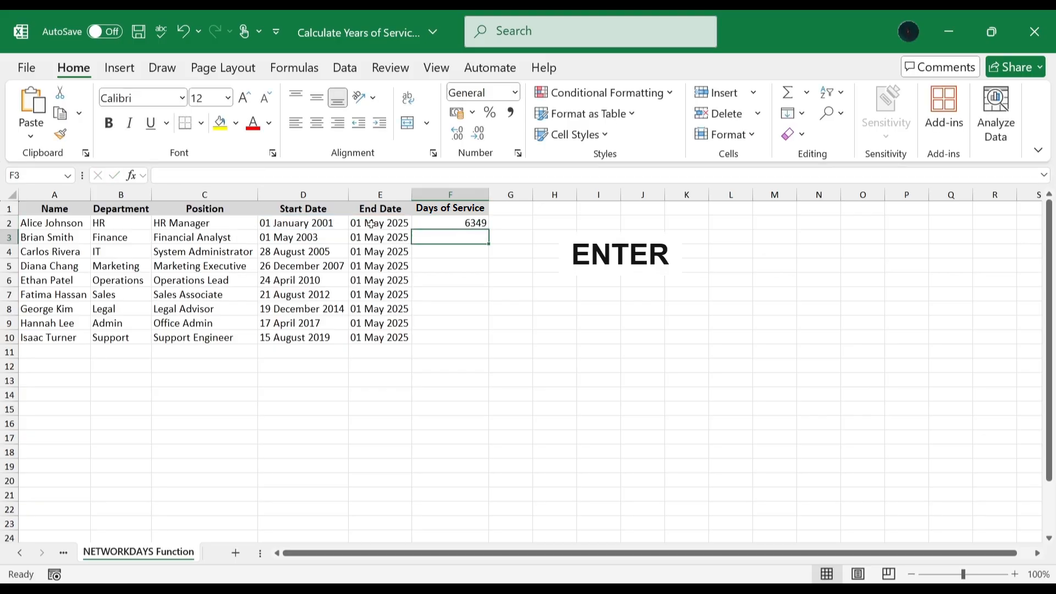
click(483, 224)
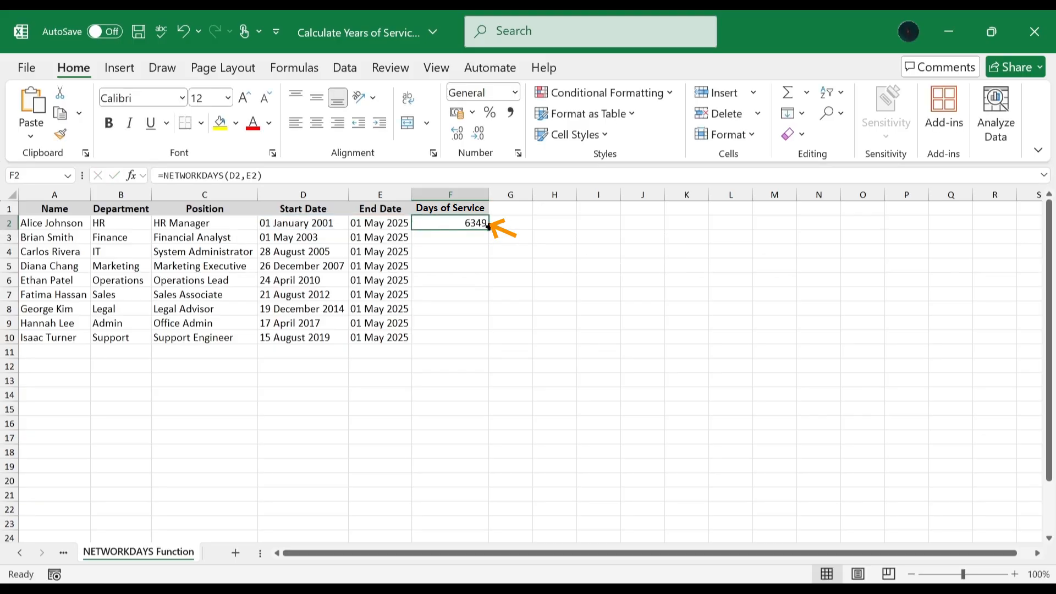
double_click(489, 229)
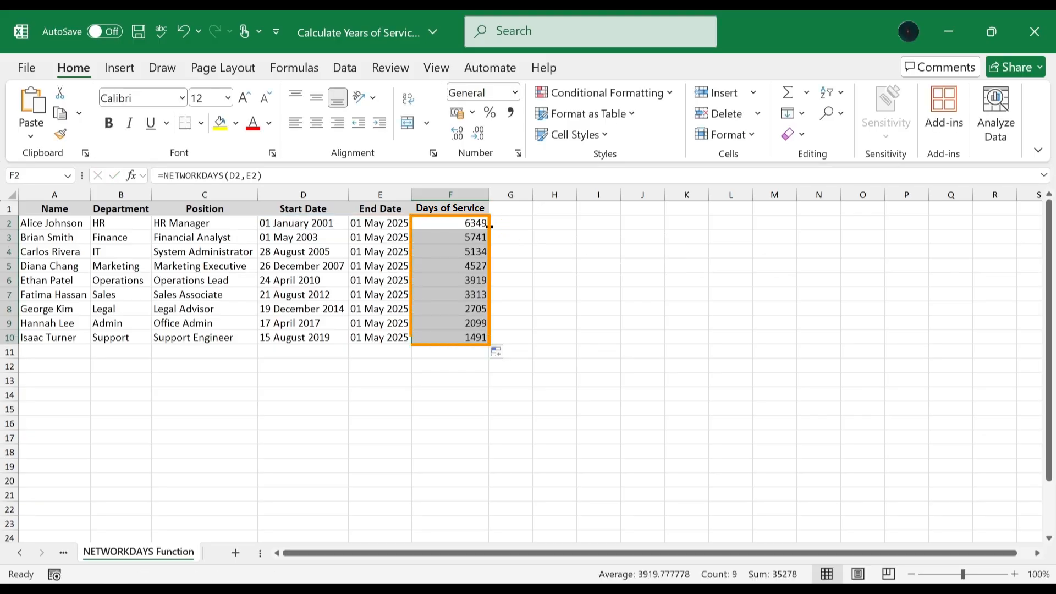